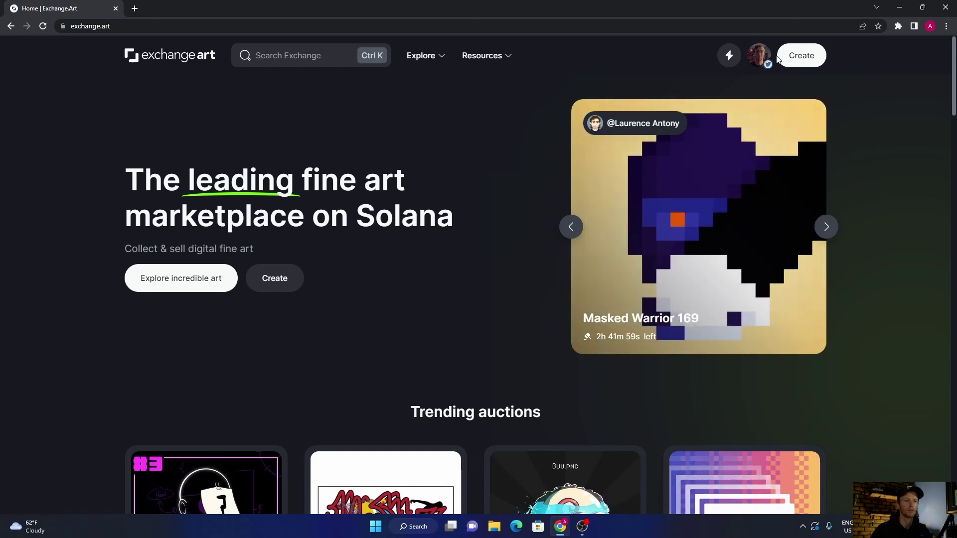
- Unlock the Phantom extension with the wallet password so it connects to Exchange Art
left_click(898, 26)
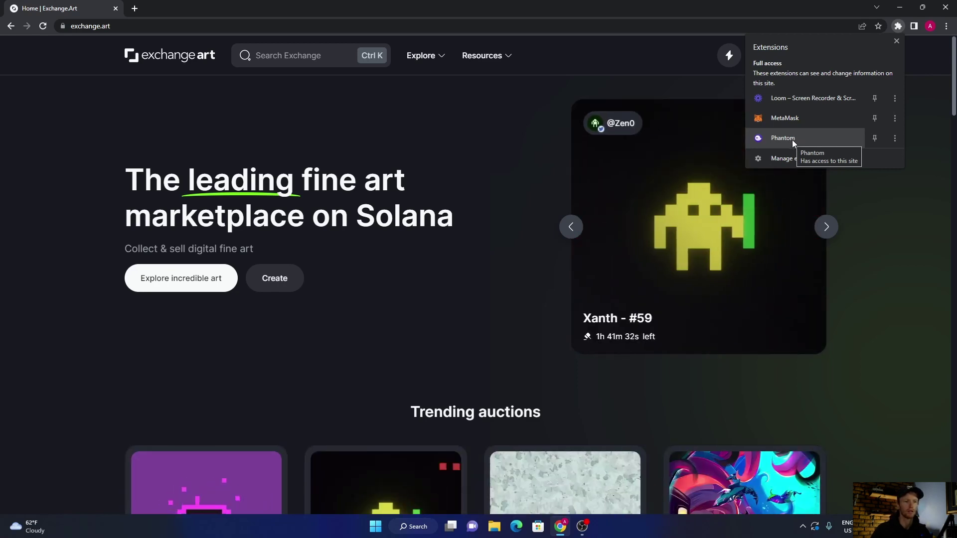
left_click(792, 139)
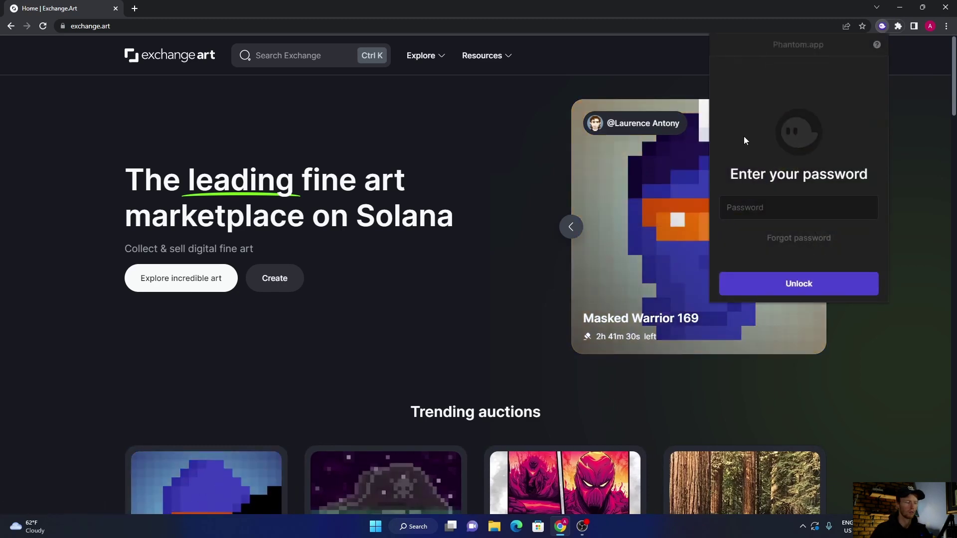
type("********")
key("Return")
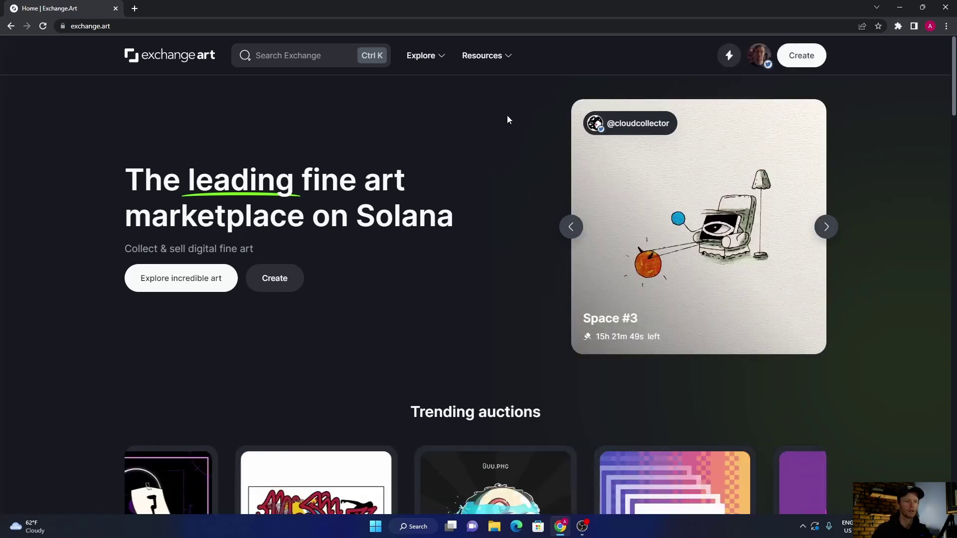
- Go to your own artist profile from the account menu and scroll through it
left_click(760, 56)
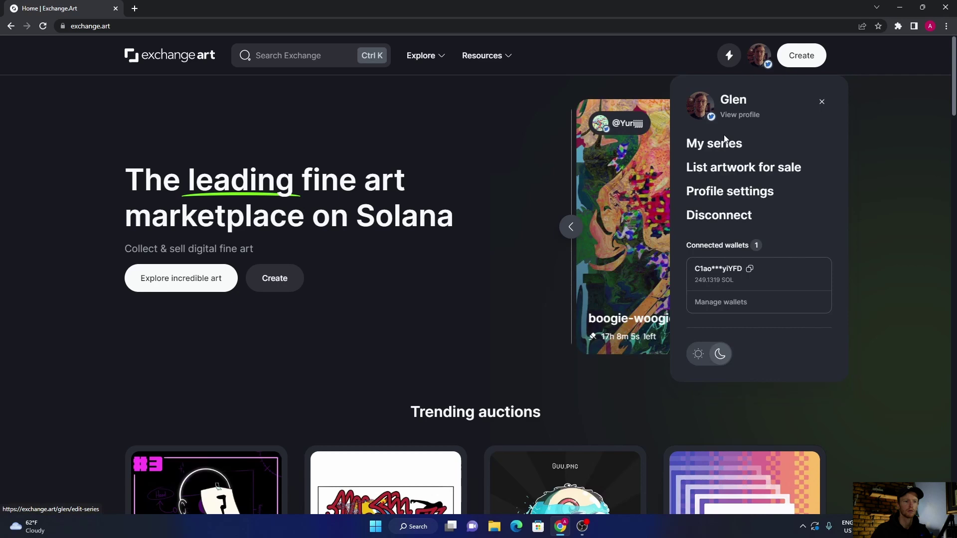
left_click(740, 106)
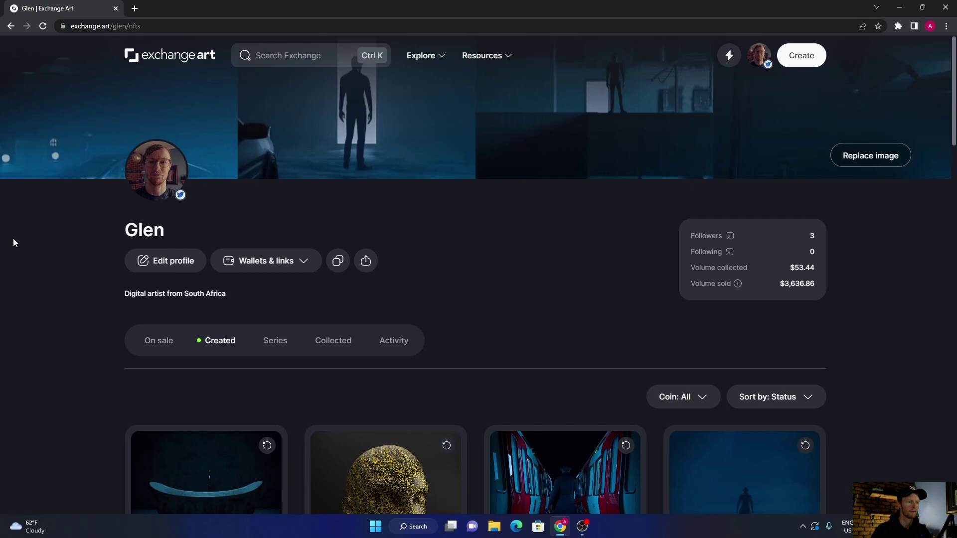
scroll(14, 239, "down", 10)
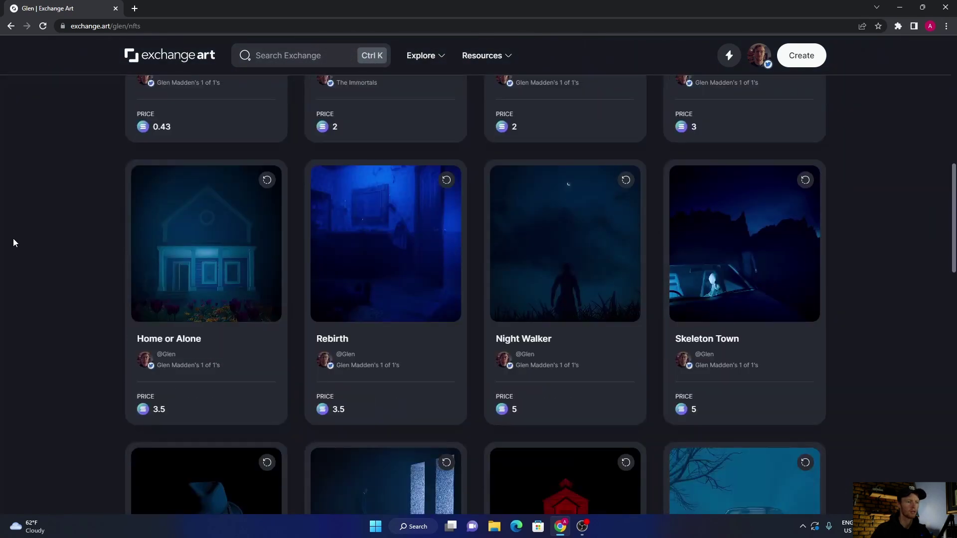
scroll(13, 238, "down", 5)
scroll(13, 238, "up", 10)
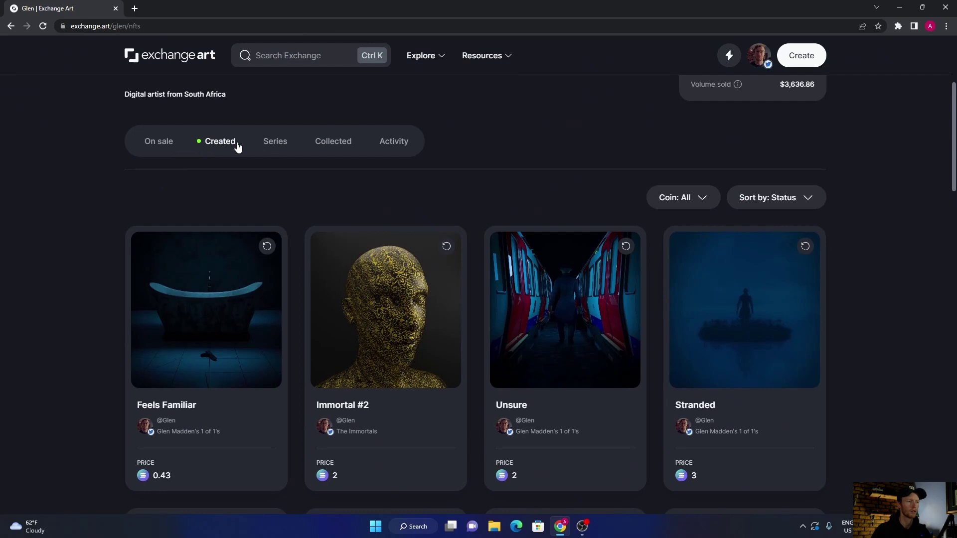
- Browse the Series and Collected sections of the profile
left_click(273, 143)
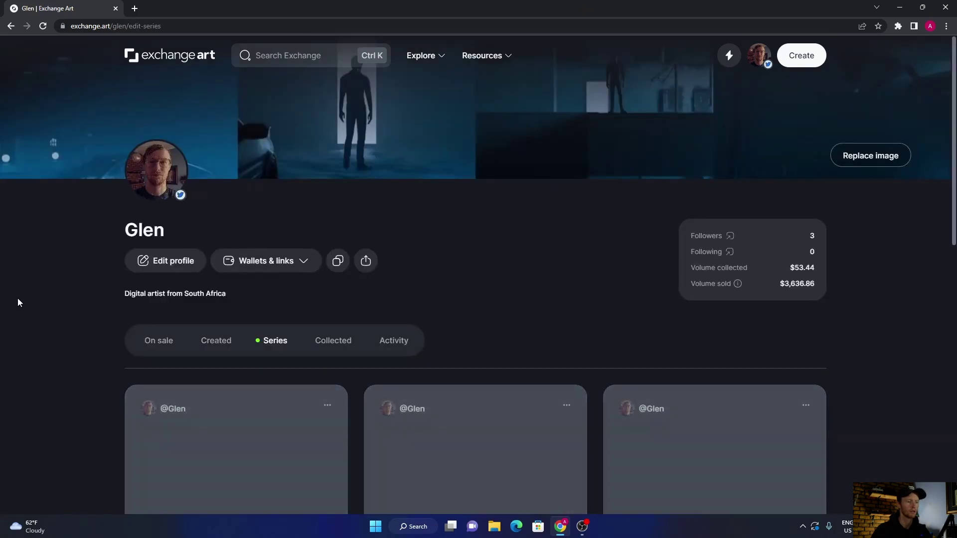
scroll(18, 301, "down", 3)
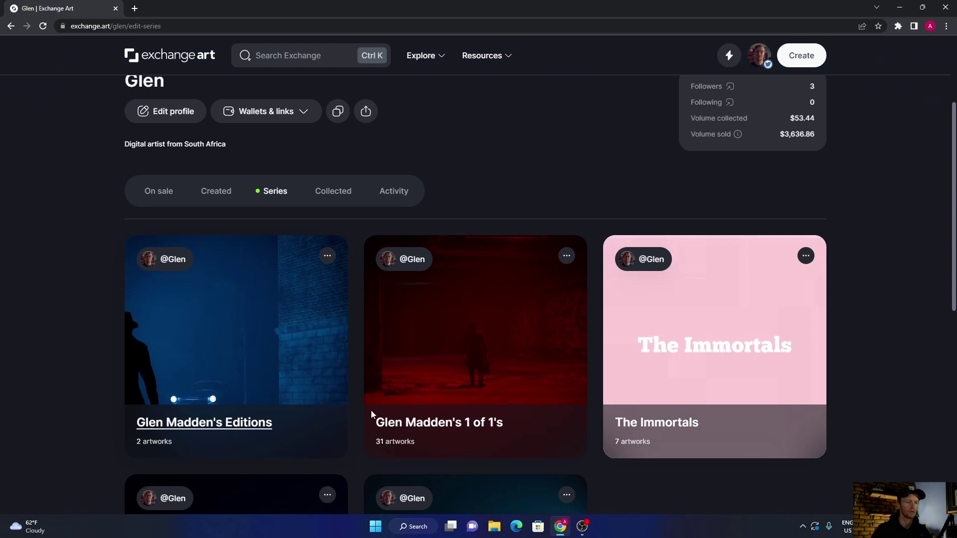
scroll(92, 334, "up", 2)
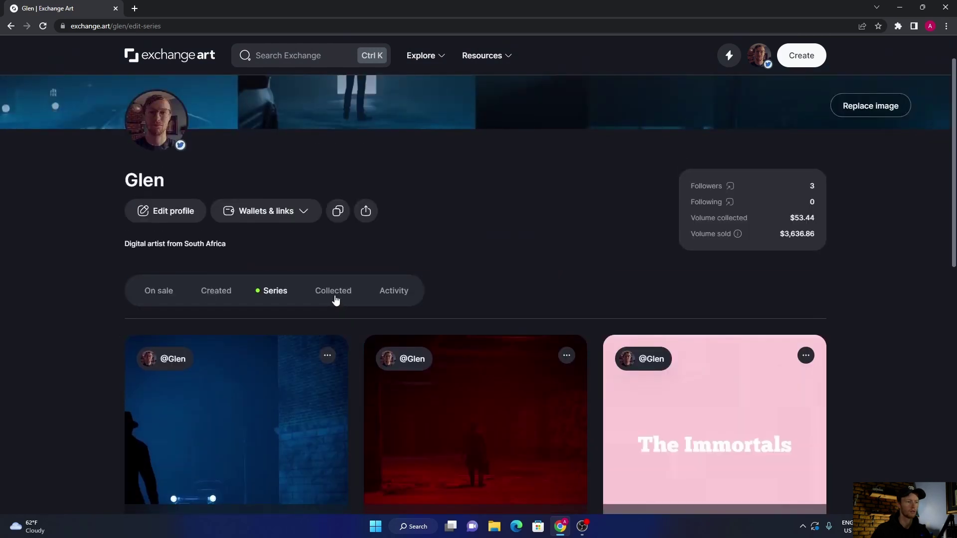
left_click(335, 297)
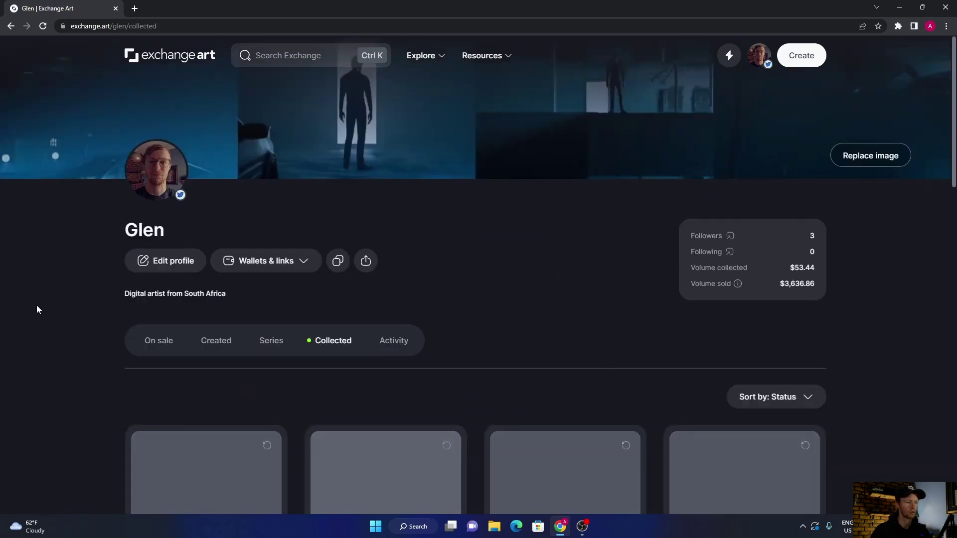
scroll(37, 308, "down", 6)
scroll(37, 305, "up", 5)
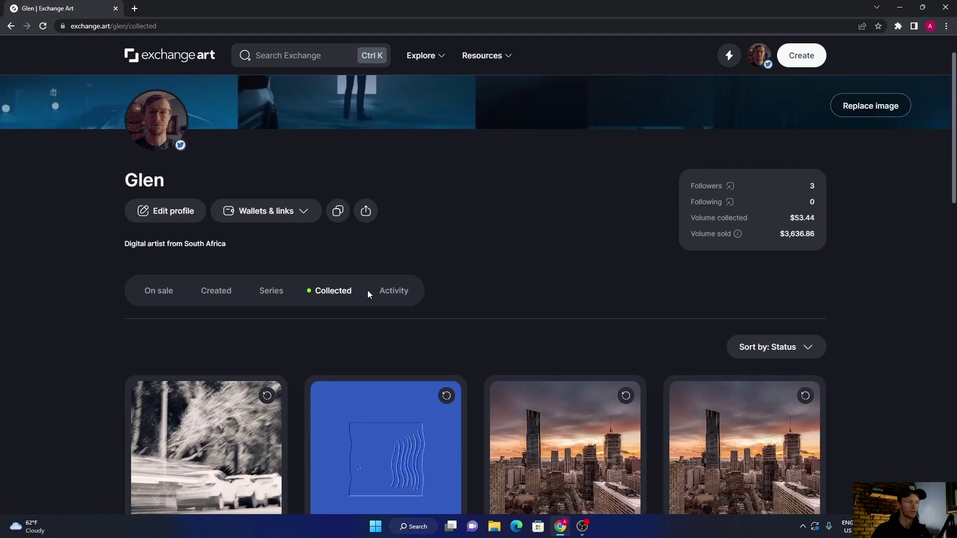
- Review the Activity history, then switch to the empty On sale section
left_click(391, 292)
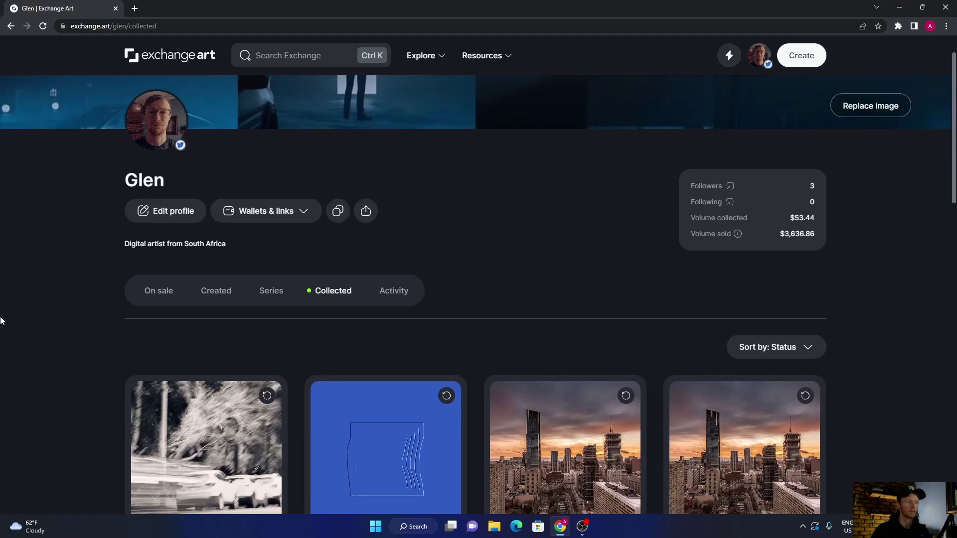
scroll(6, 316, "down", 2)
scroll(5, 312, "down", 2)
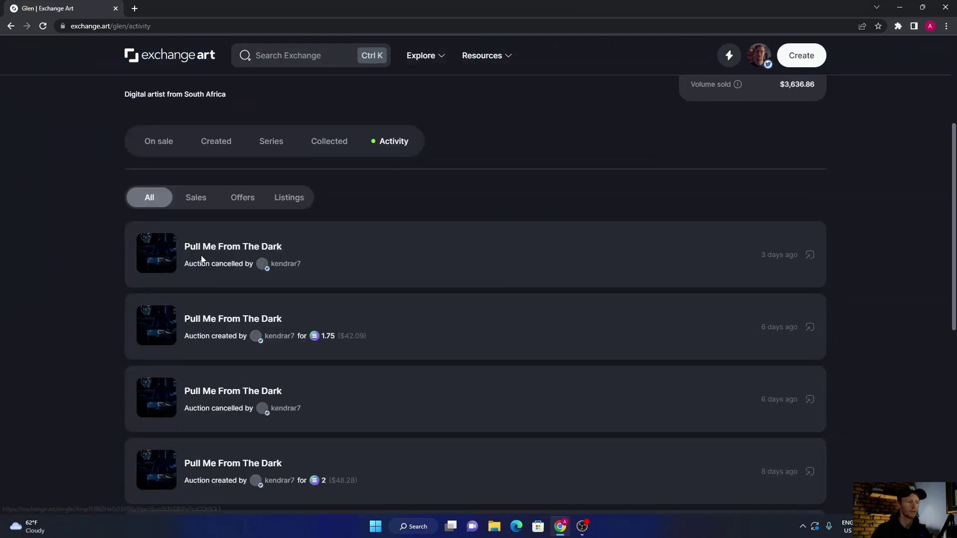
scroll(46, 298, "up", 1)
scroll(46, 300, "up", 1)
scroll(46, 300, "down", 2)
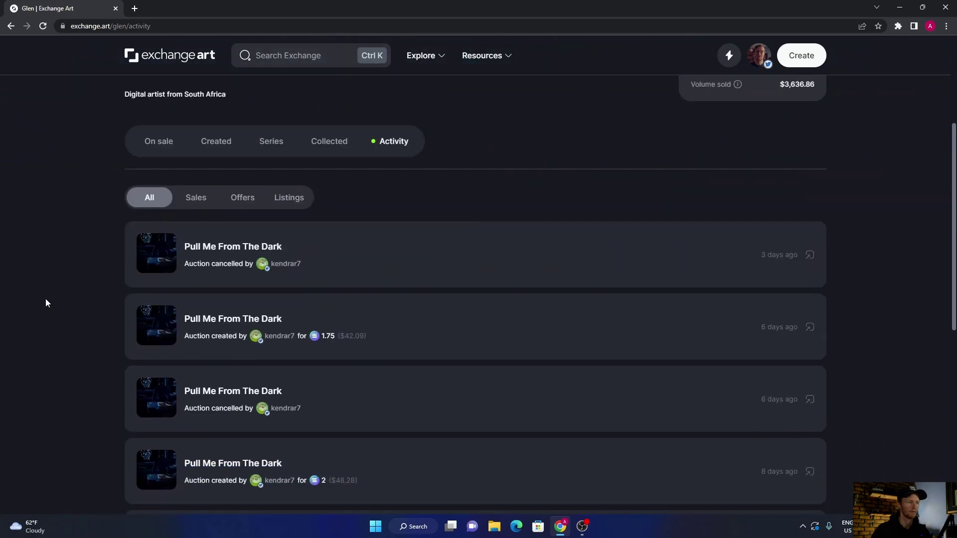
scroll(45, 300, "up", 4)
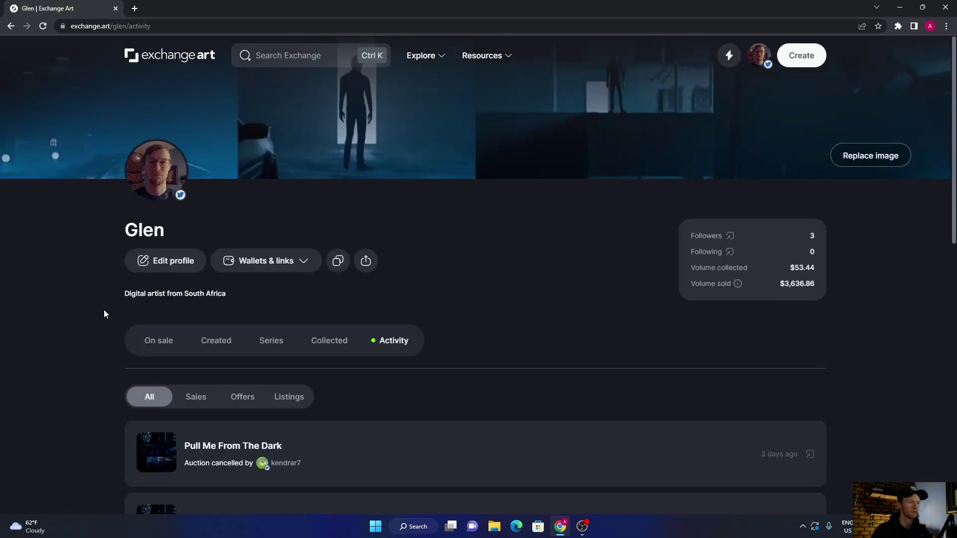
left_click(161, 342)
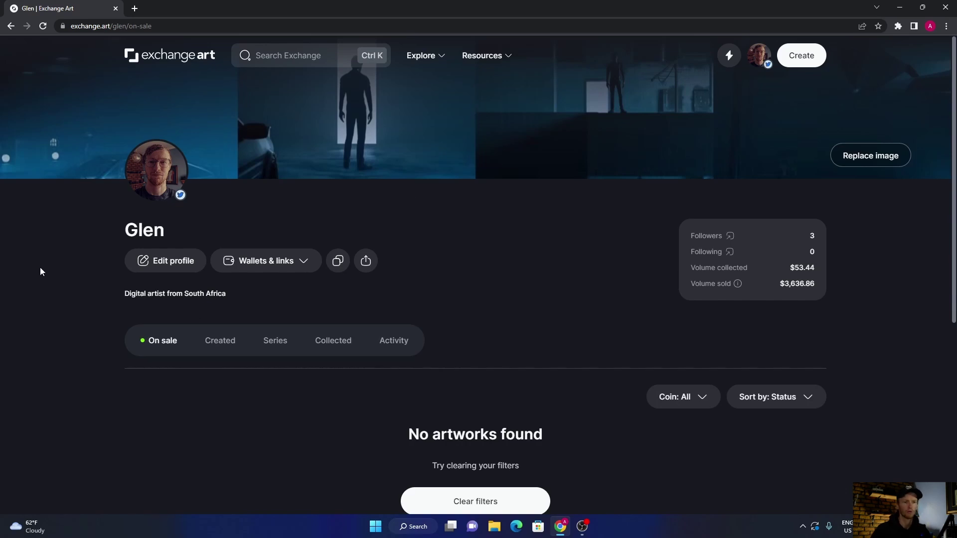
- Start a new series and name it with the artist's name followed by 1/1's
left_click(800, 58)
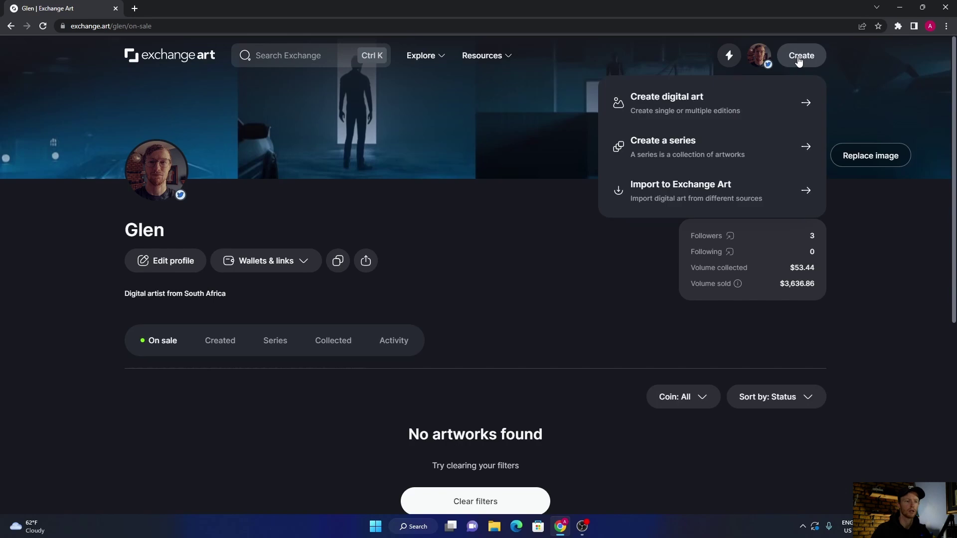
left_click(667, 149)
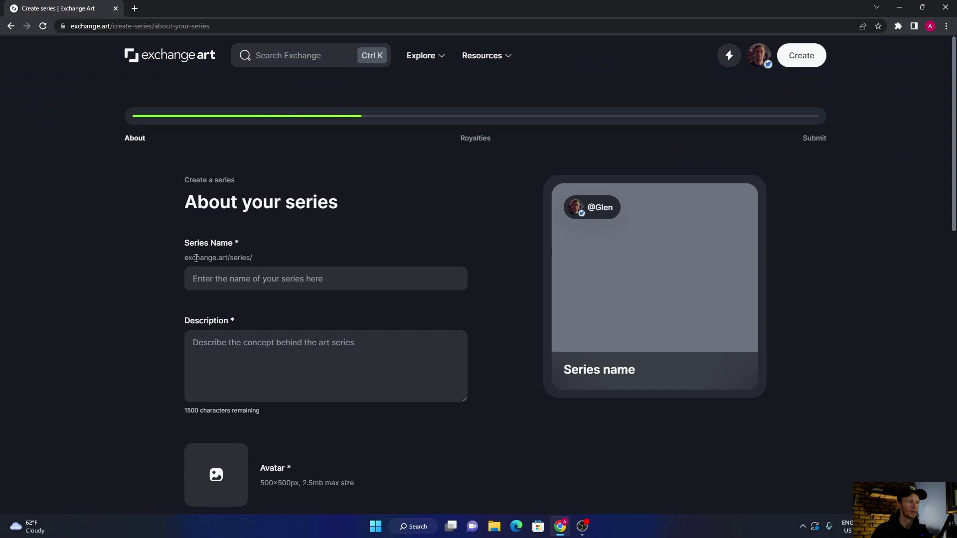
scroll(96, 268, "down", 2)
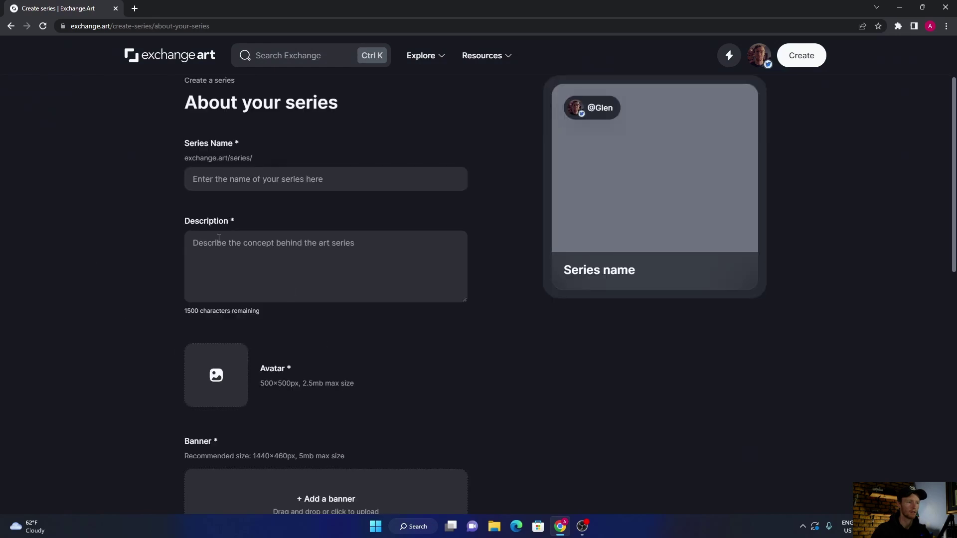
left_click(217, 179)
type("G")
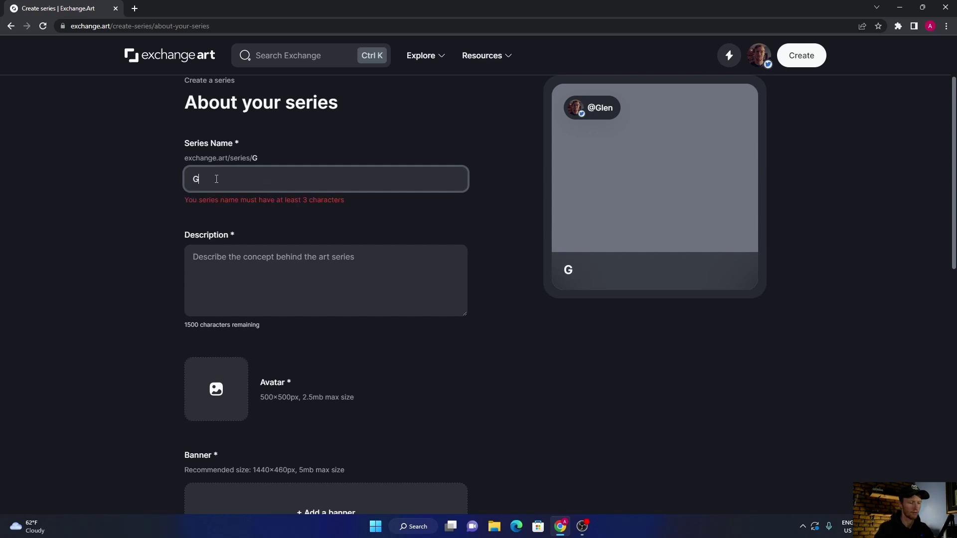
type("len Mas")
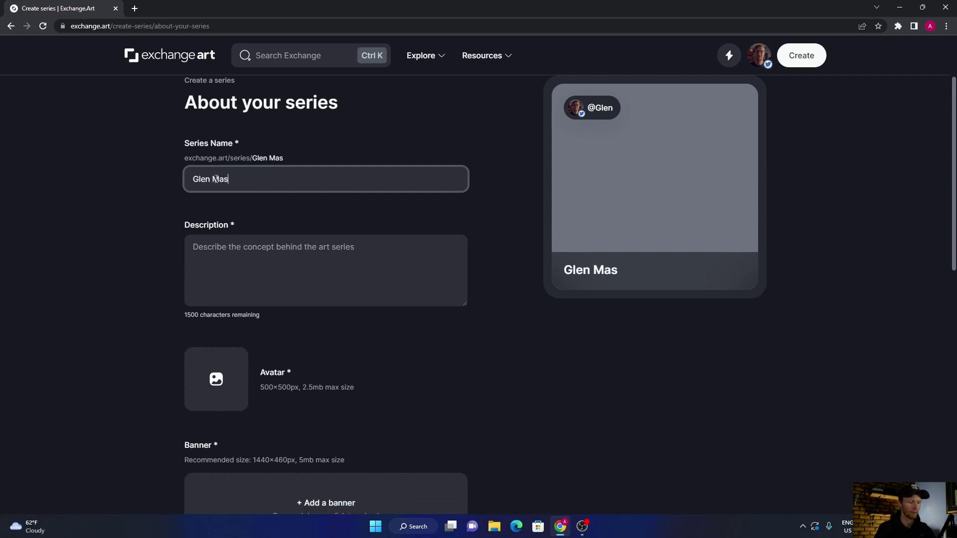
key("BackSpace")
type("dden ")
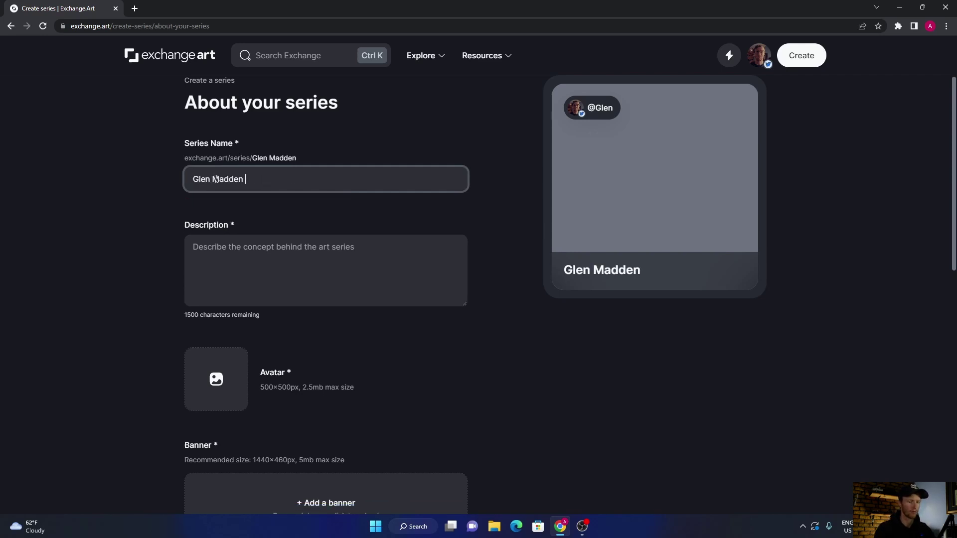
type("1/")
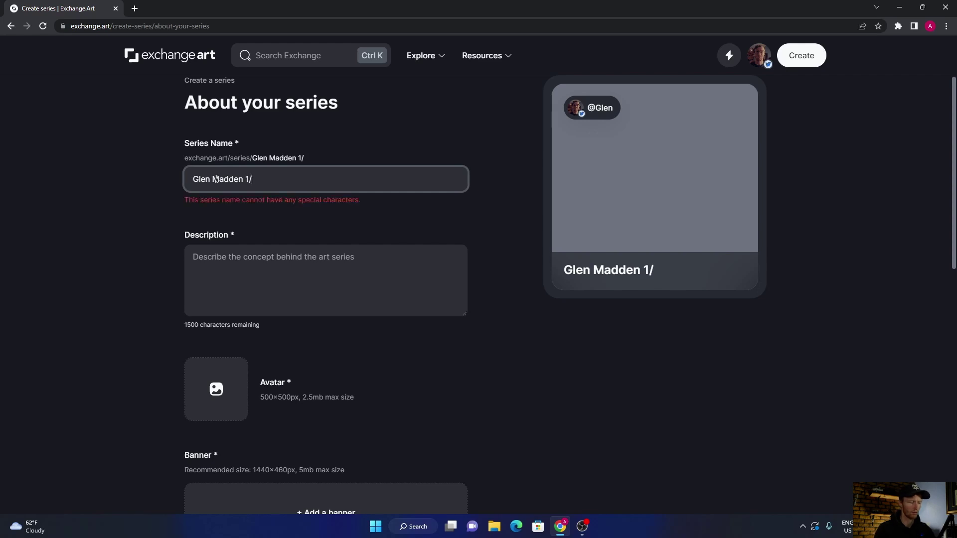
type("1;")
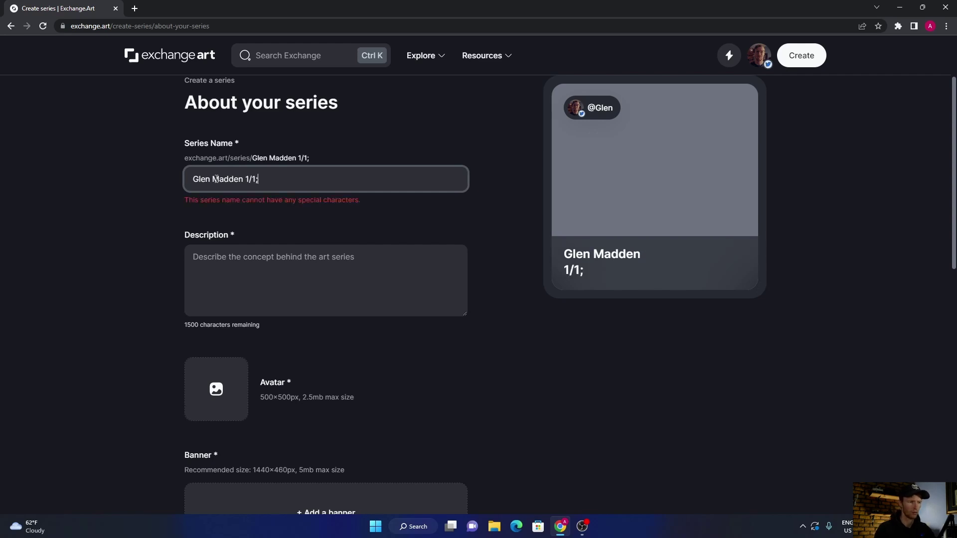
key("BackSpace")
type(",s")
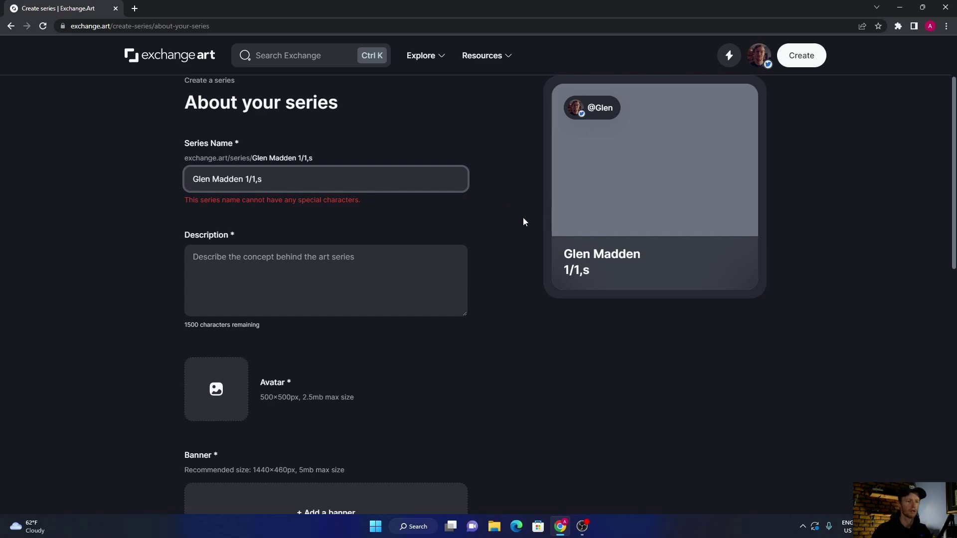
key("BackSpace")
key("BackSpace")
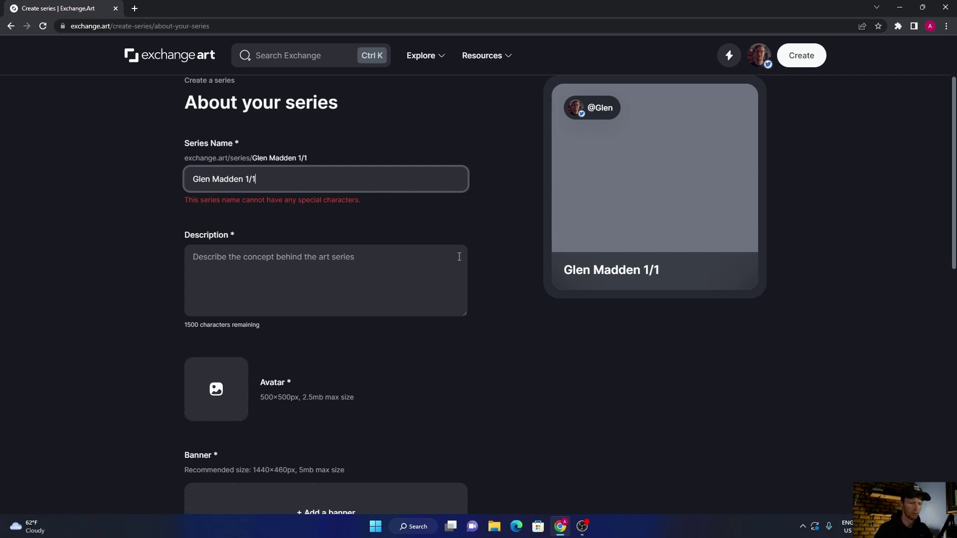
type("'s")
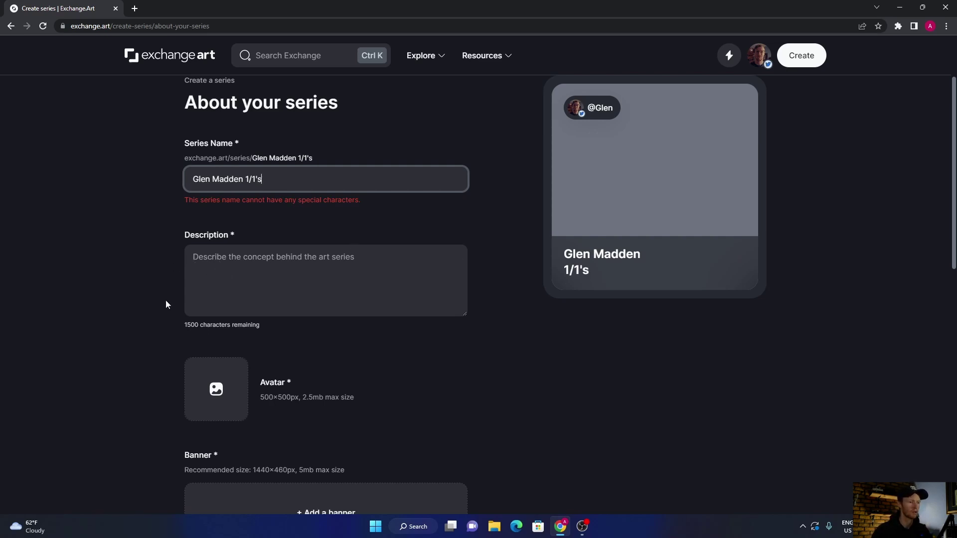
- Look through the Categories list without choosing one, then bring up the Create menu
scroll(166, 303, "down", 2)
scroll(49, 286, "down", 4)
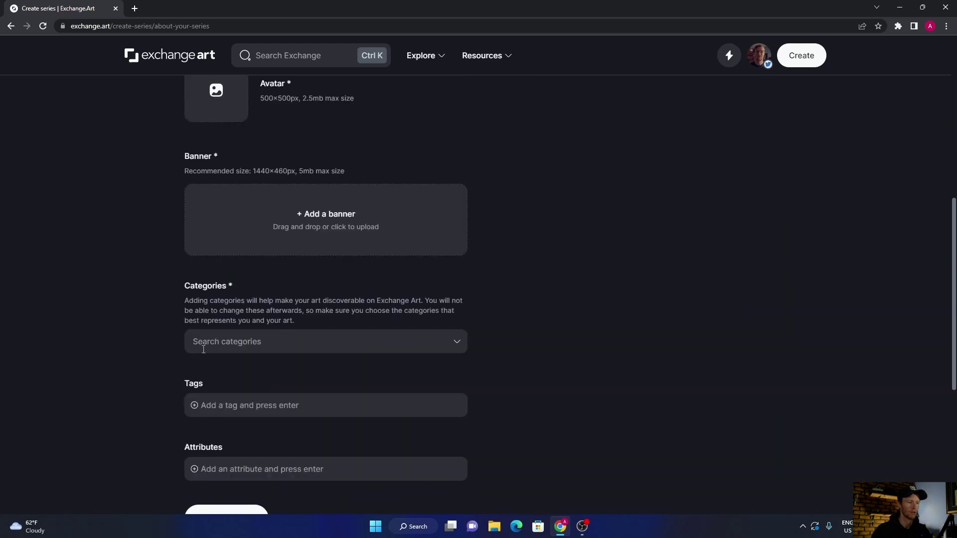
scroll(102, 360, "down", 2)
left_click(289, 242)
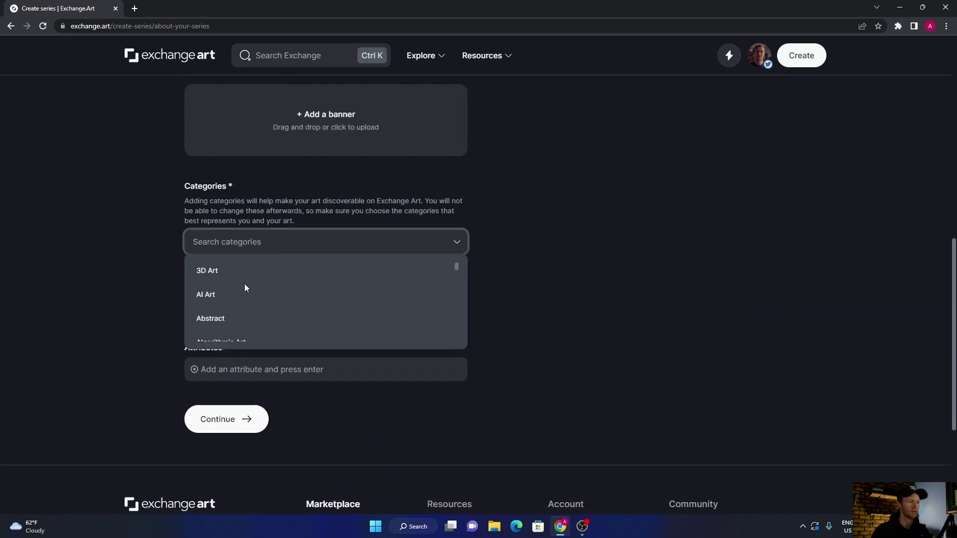
scroll(229, 286, "down", 1)
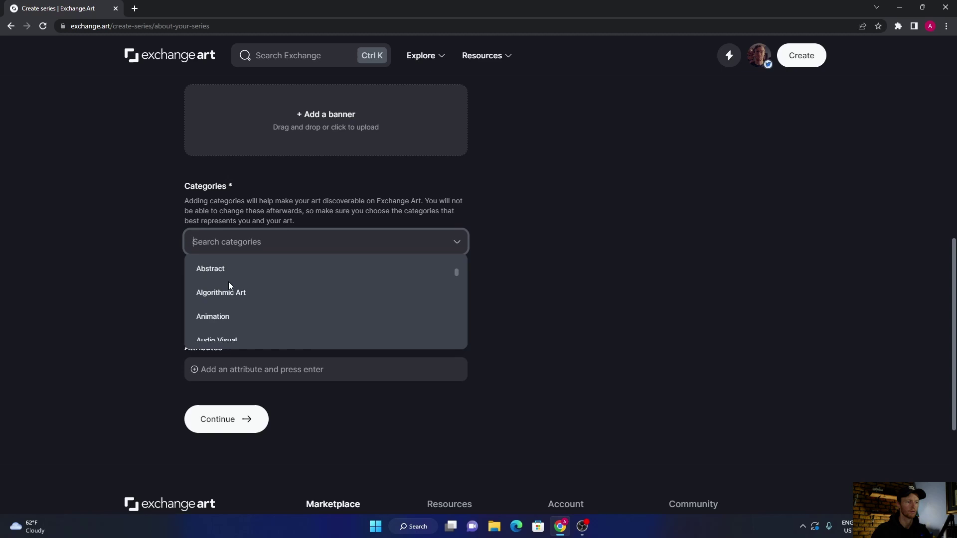
scroll(229, 282, "down", 5)
scroll(228, 282, "up", 4)
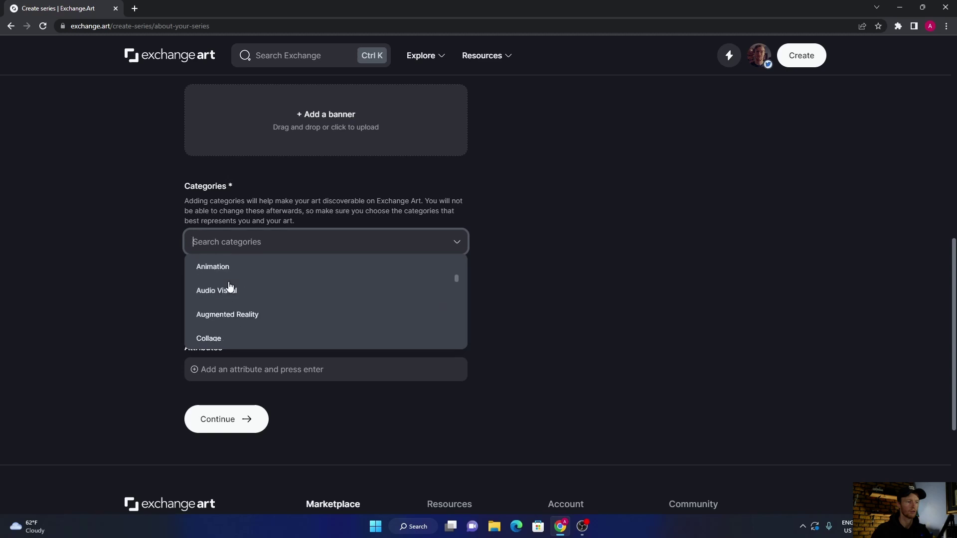
scroll(229, 285, "up", 2)
left_click(58, 283)
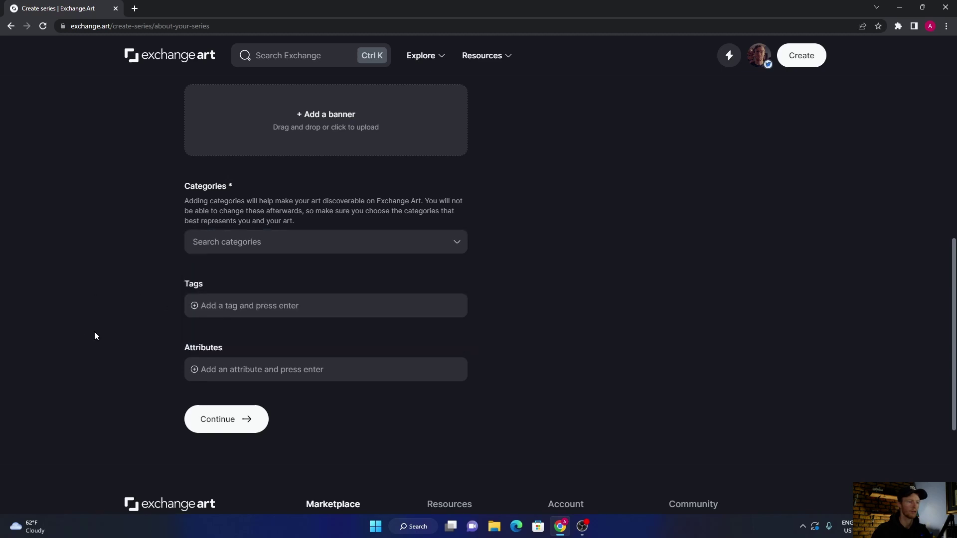
scroll(87, 337, "down", 2)
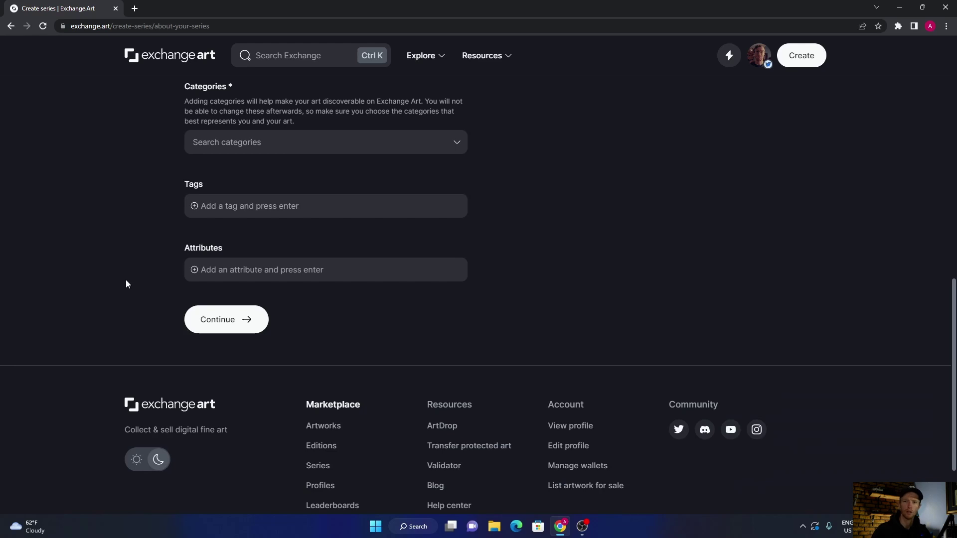
scroll(126, 281, "up", 6)
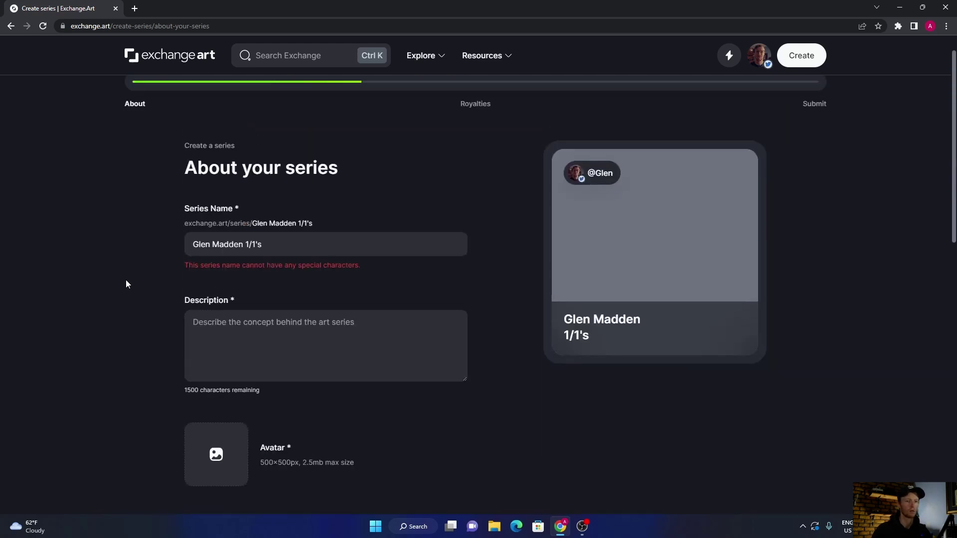
scroll(126, 284, "up", 1)
left_click(800, 57)
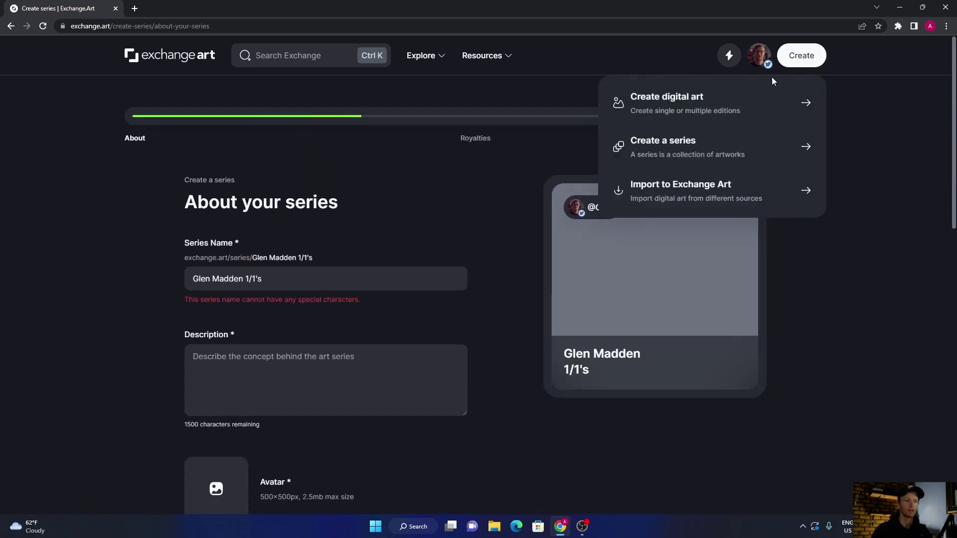
- Start a single 1/1 digital artwork assigned to the existing 1 of 1's series
left_click(682, 105)
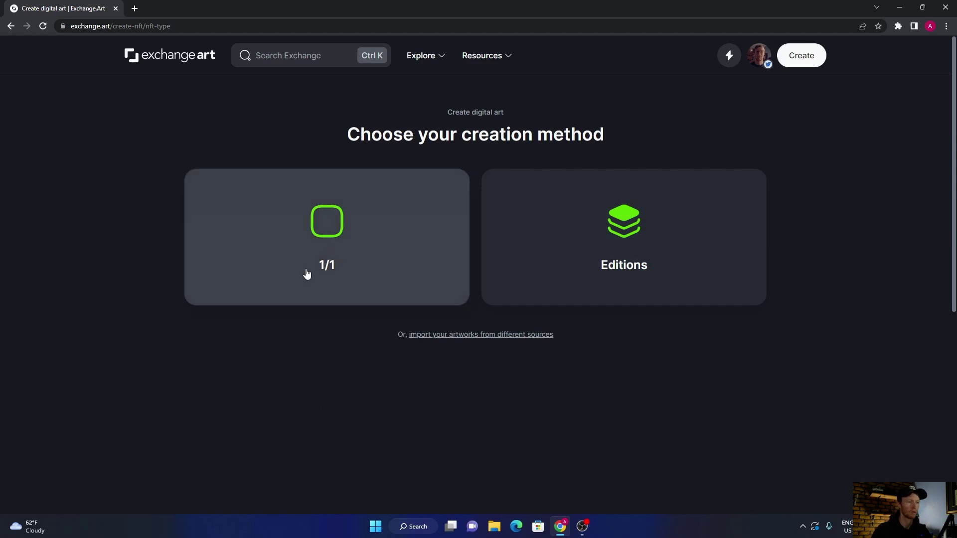
left_click(330, 247)
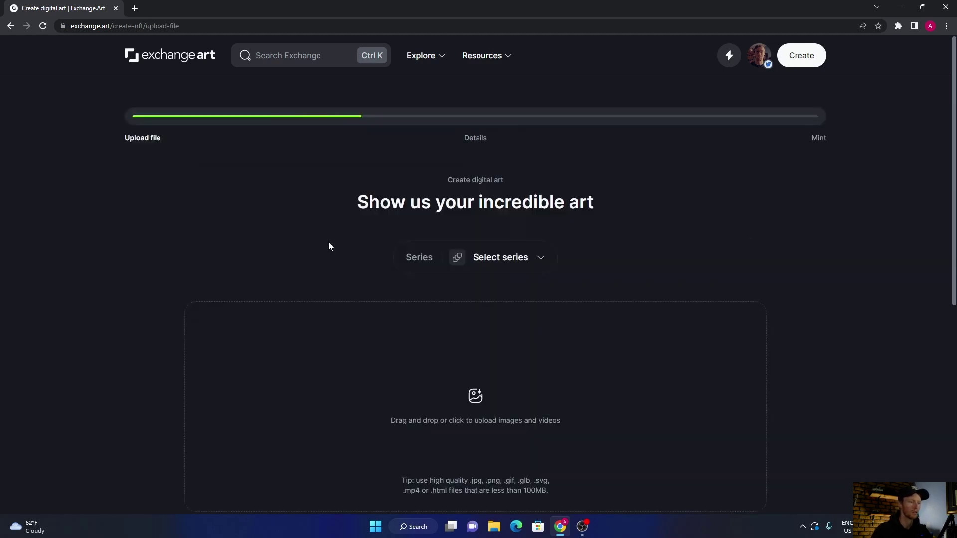
left_click(506, 258)
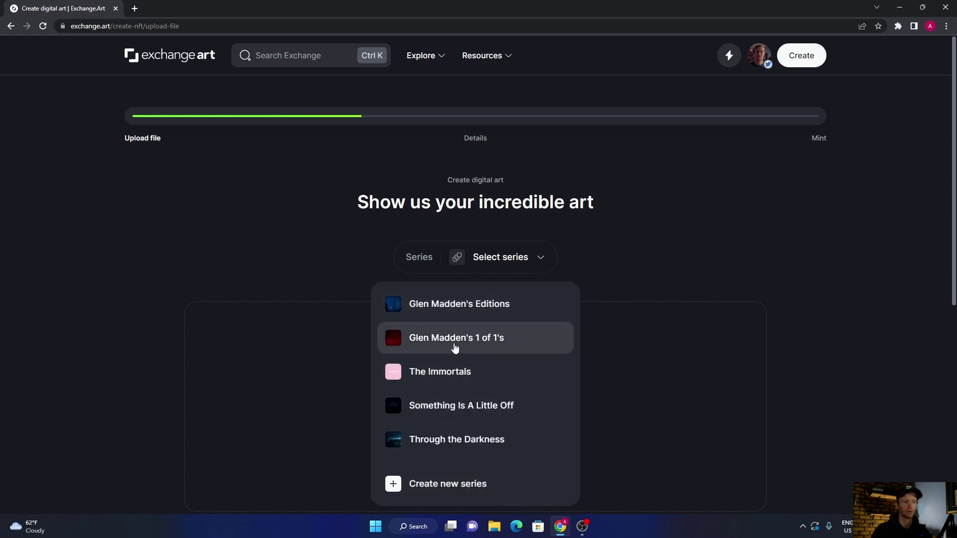
left_click(457, 345)
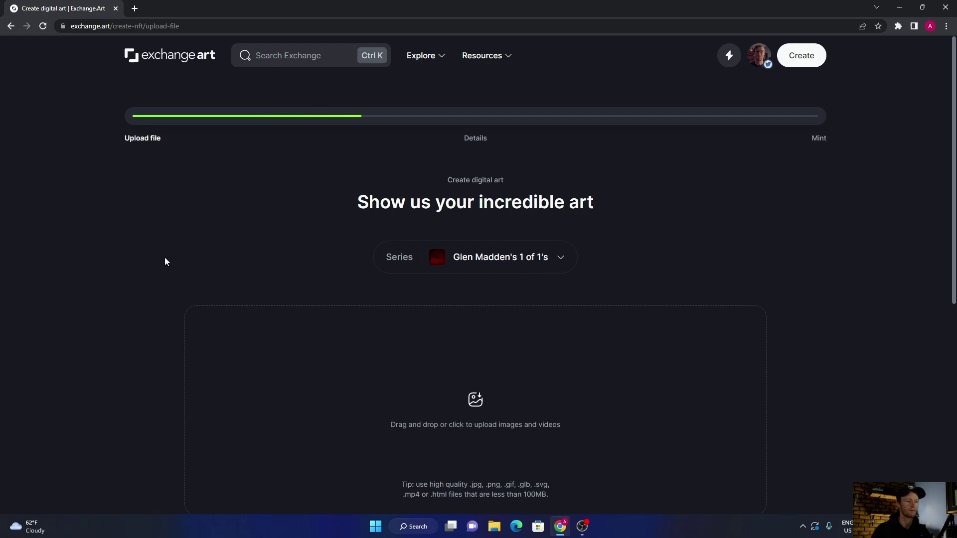
scroll(164, 260, "down", 3)
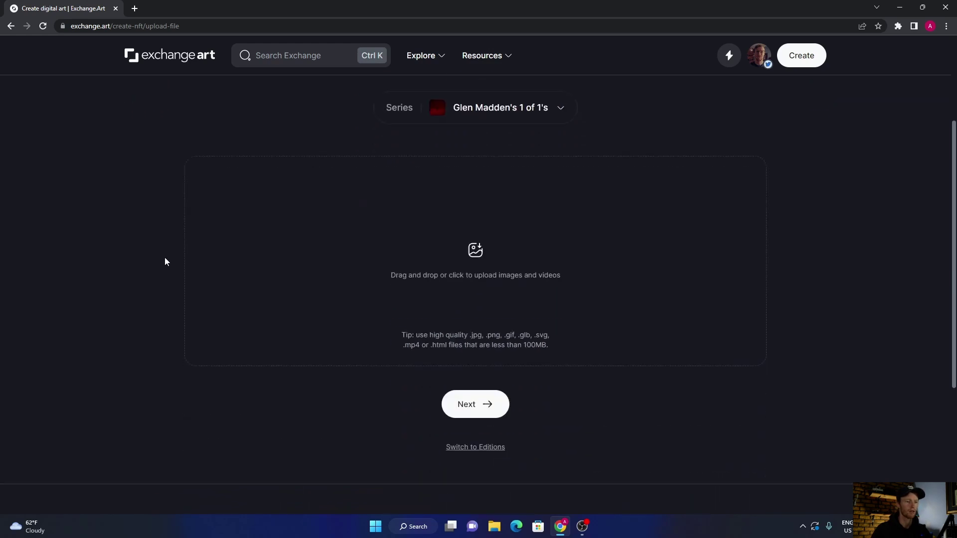
- Upload the yellow doorway render from Pictures > Final Renders as the artwork file
left_click(474, 253)
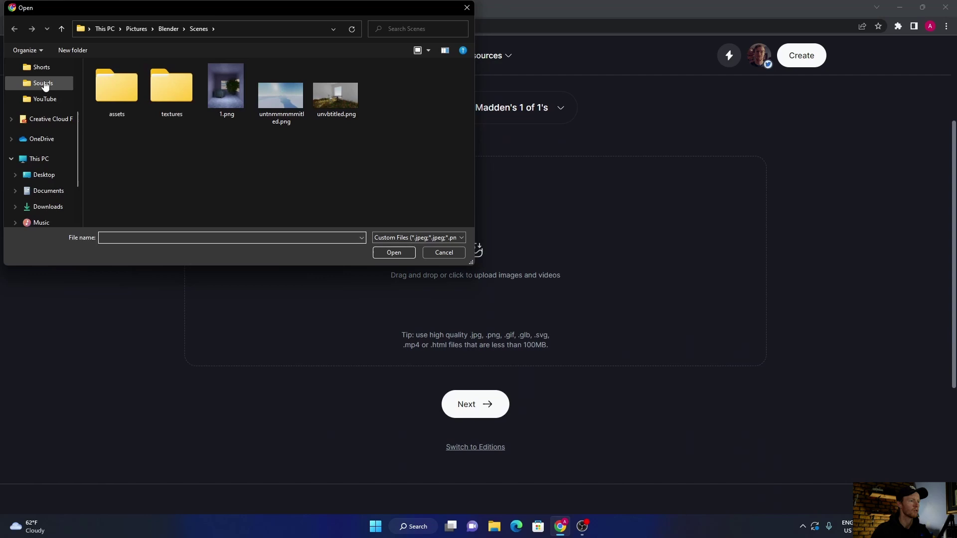
left_click(44, 84)
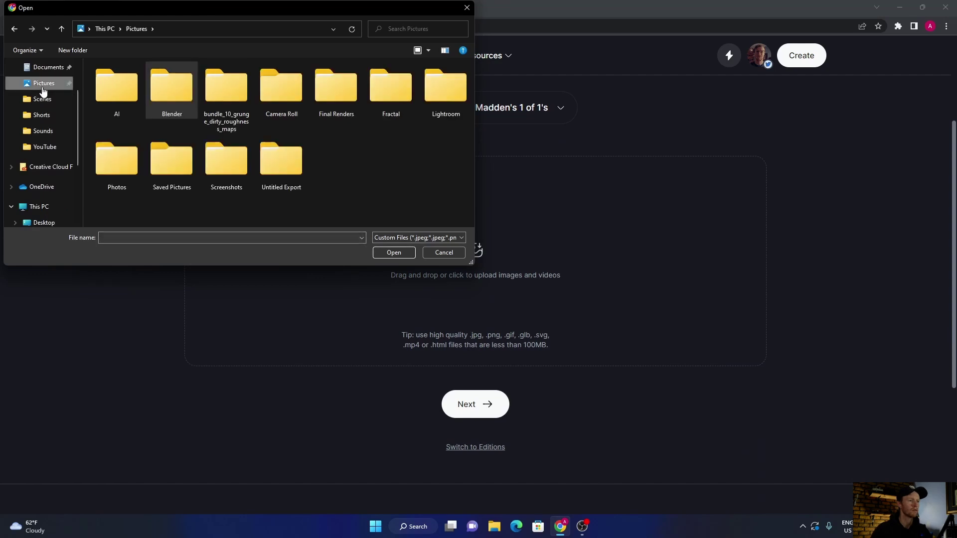
double_click(323, 96)
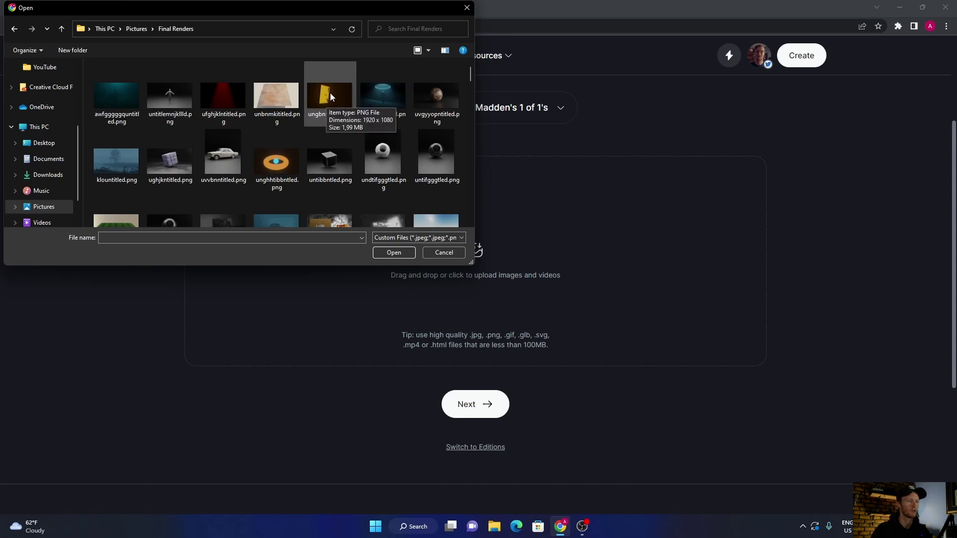
double_click(331, 94)
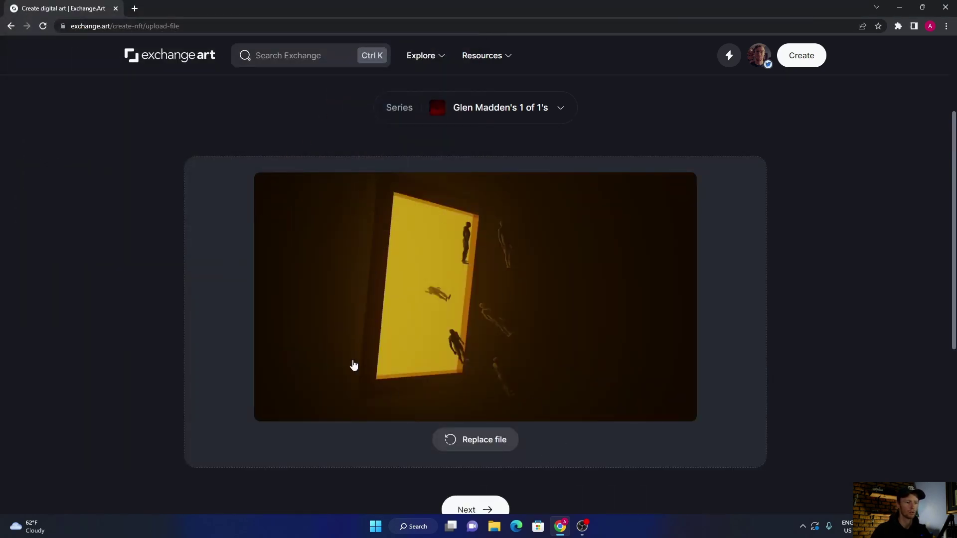
scroll(130, 258, "down", 4)
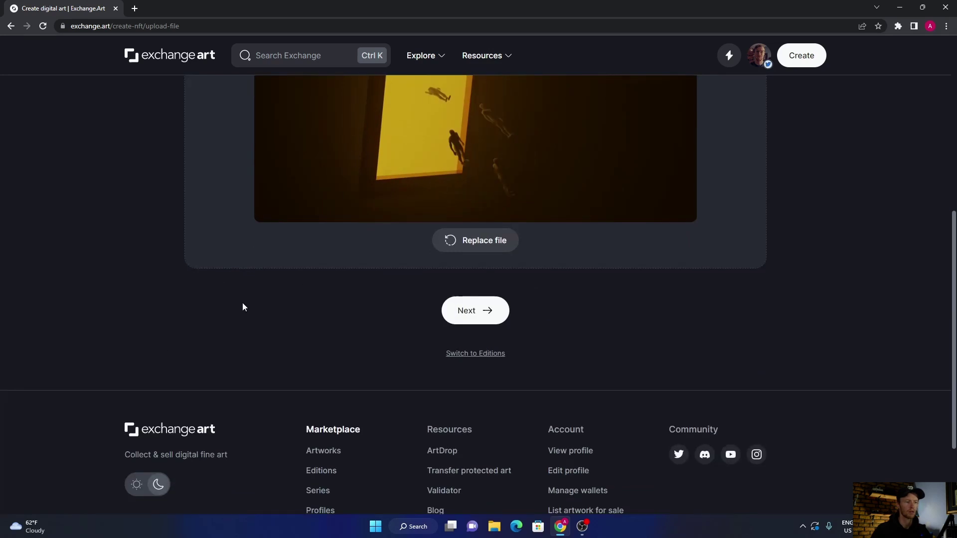
- Continue to the Details step and name the artwork Portal
left_click(471, 315)
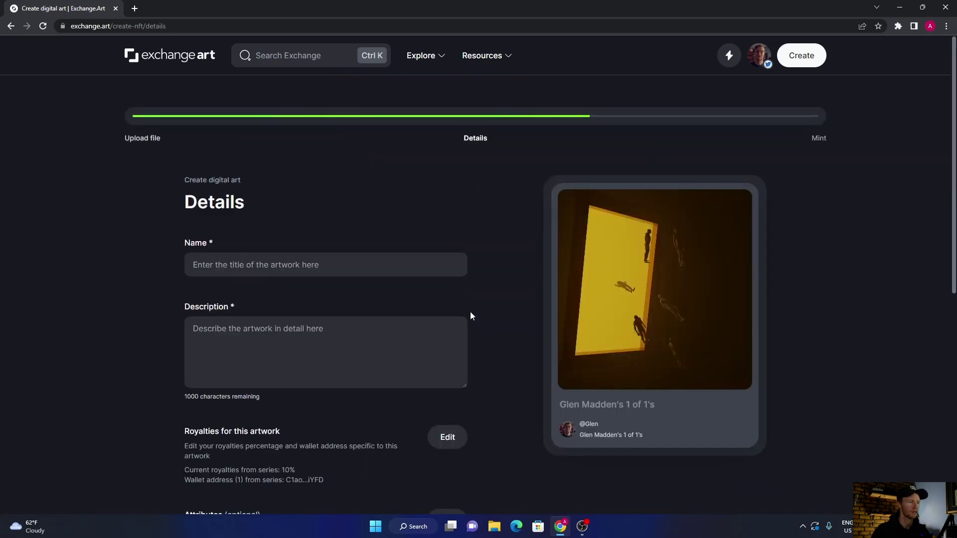
left_click(209, 265)
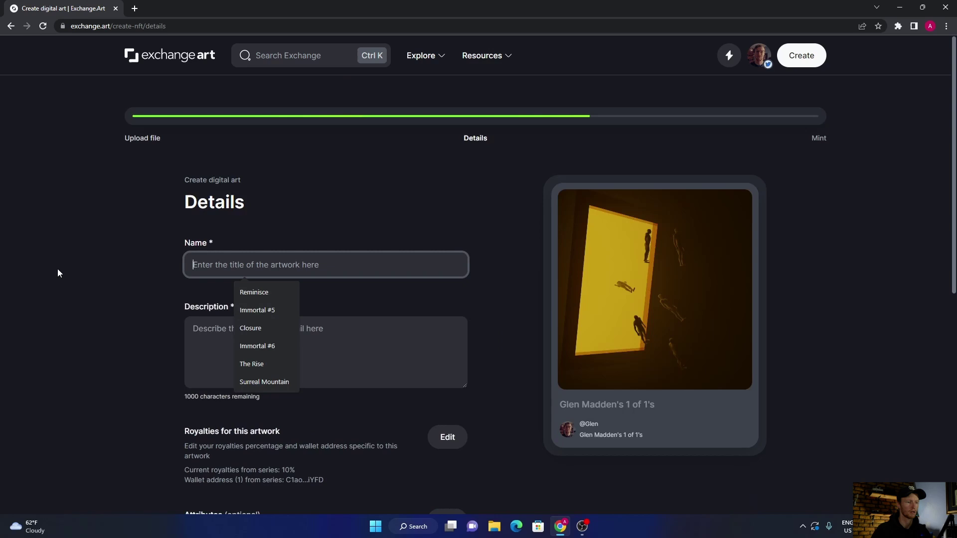
type("Portal")
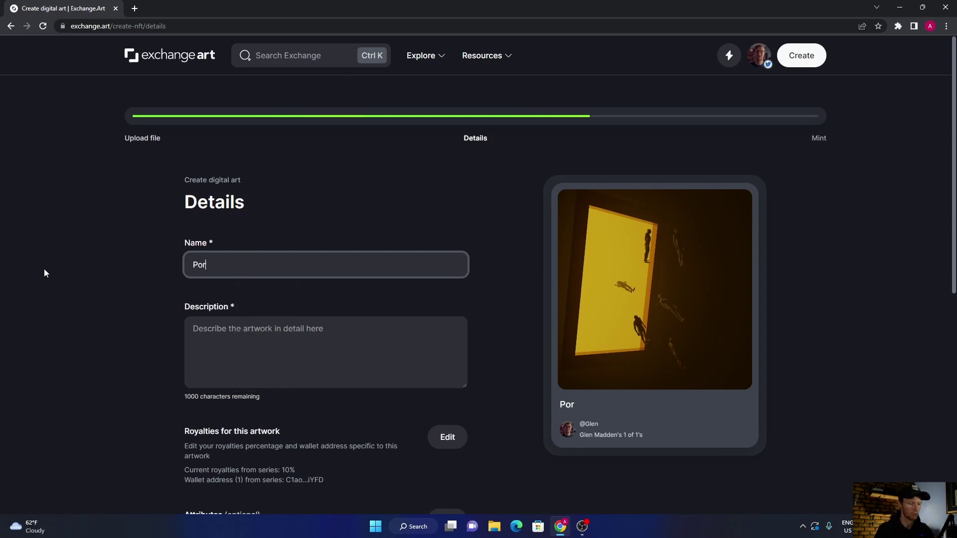
- Write the description with Title: Portal, an Artist line, and Edition: 1 of 1
left_click(203, 328)
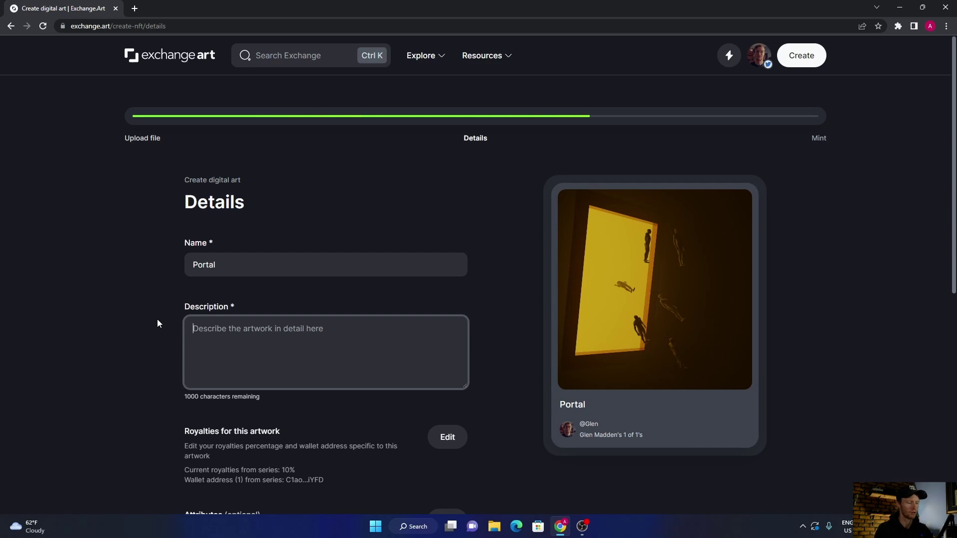
type("T")
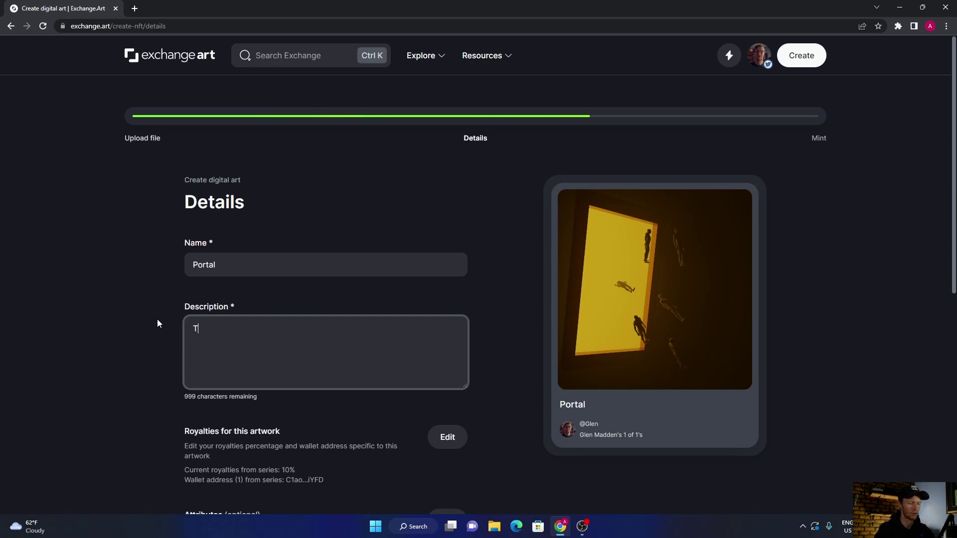
type("itle: Portal  ")
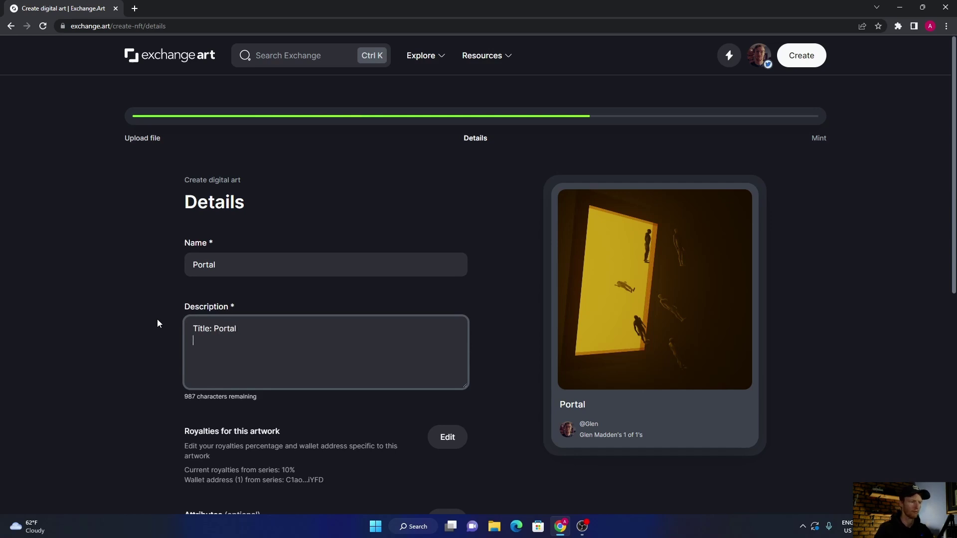
type("A")
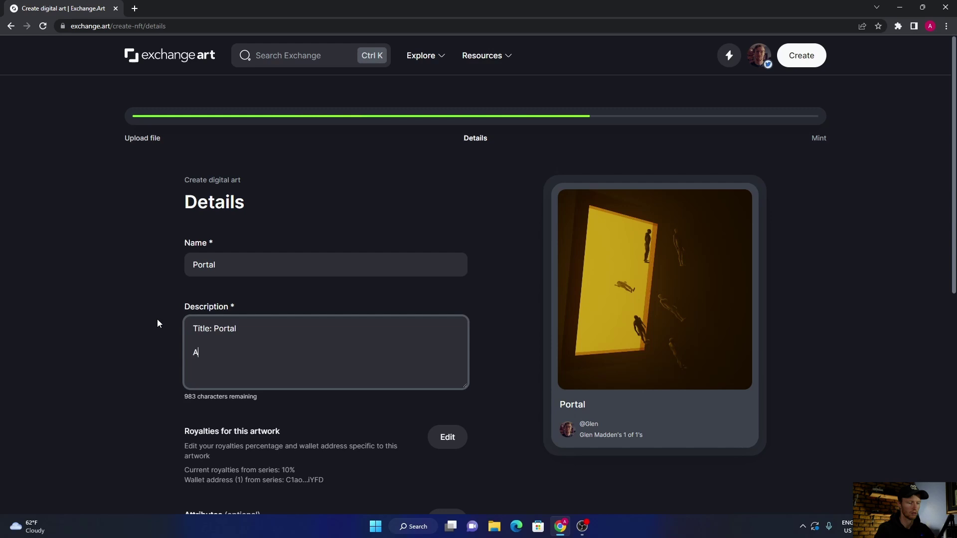
type("rtist:")
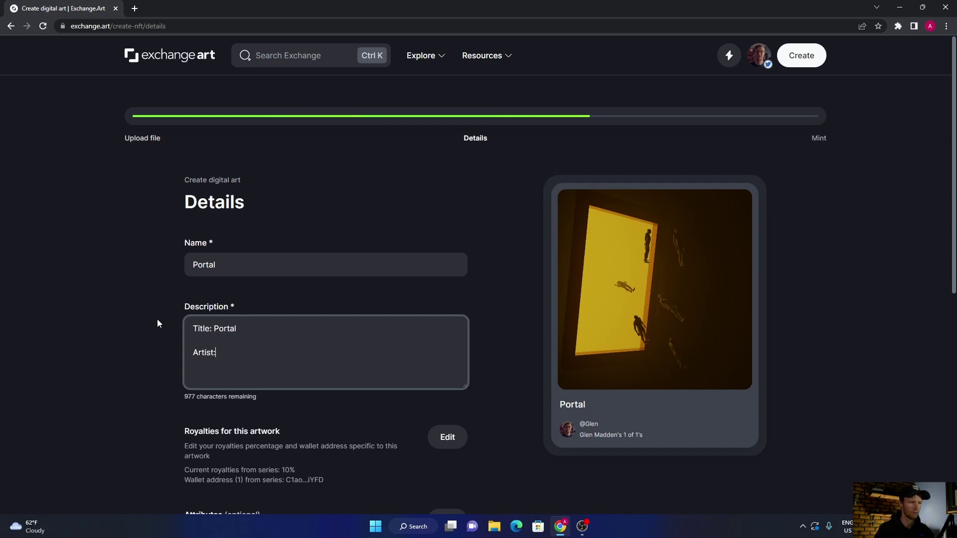
type(" Glen Madden")
key("Return")
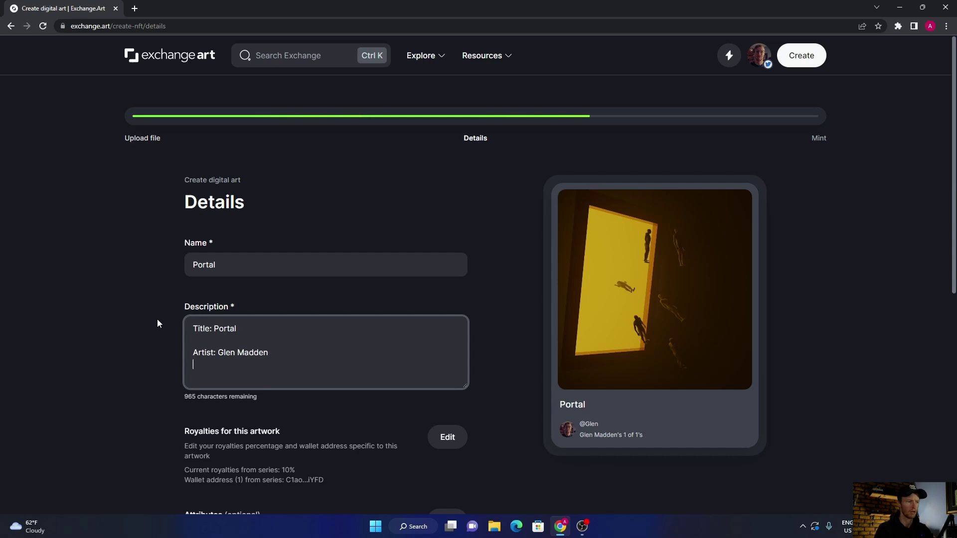
key("Return")
type("Editio")
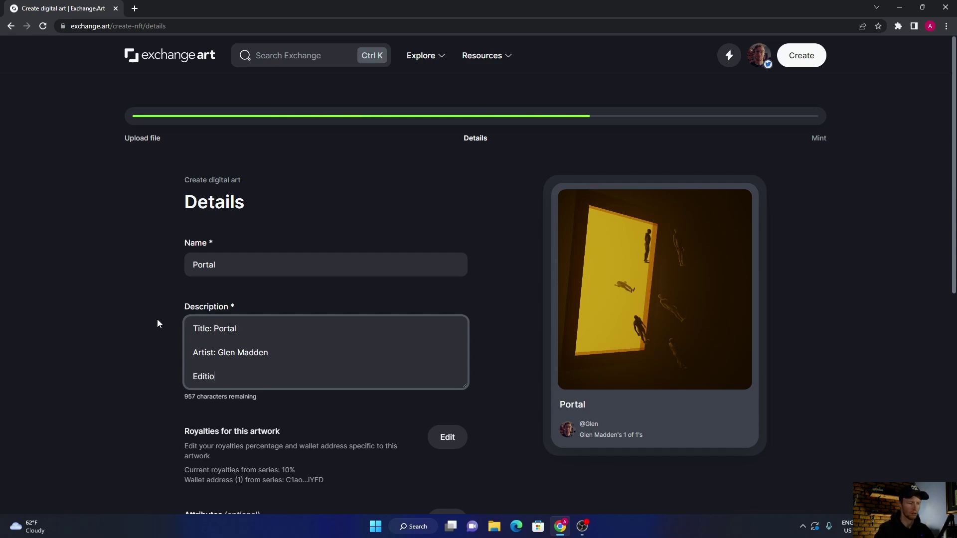
type("n: 1 of 1")
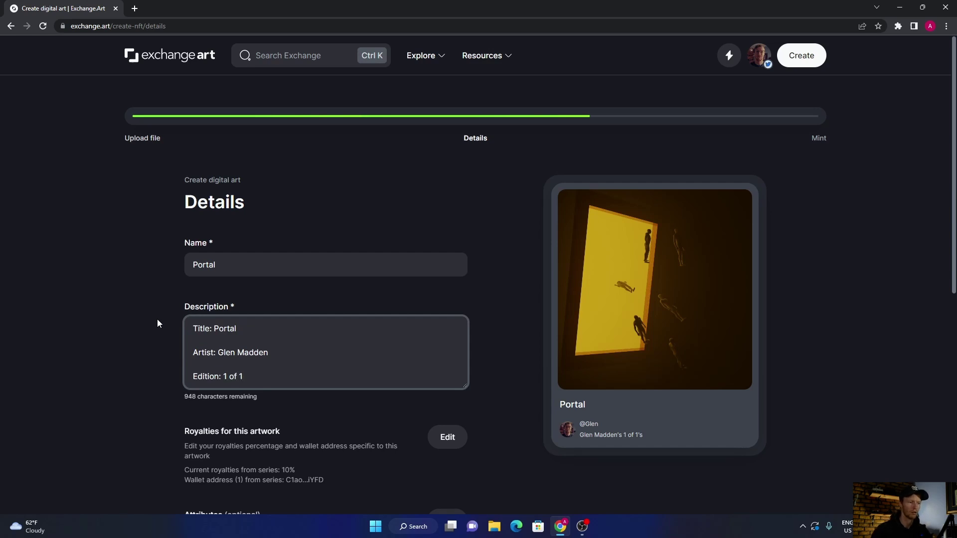
scroll(157, 323, "down", 2)
key("Return")
key("Return")
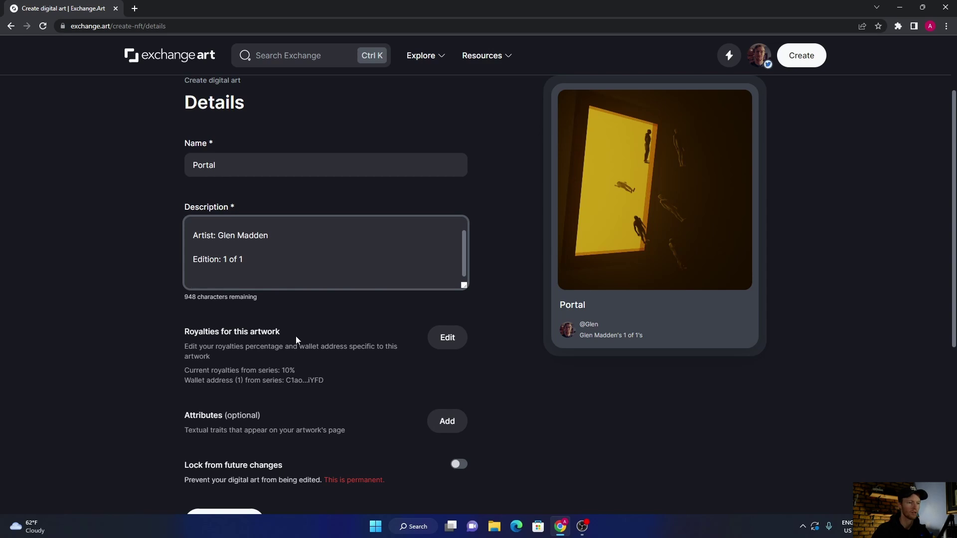
- Check the royalty settings, then copy Wallet 1's address from Phantom
left_click(445, 339)
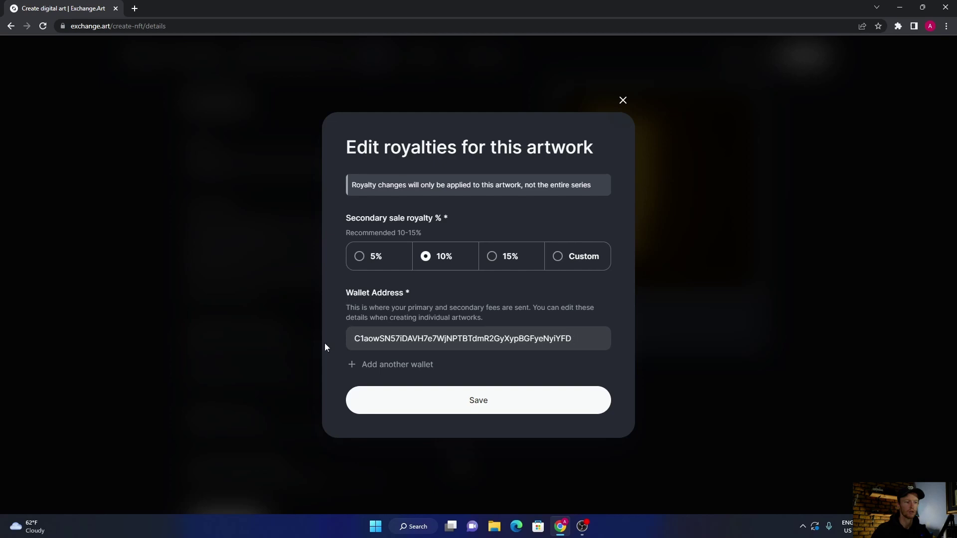
left_click(623, 102)
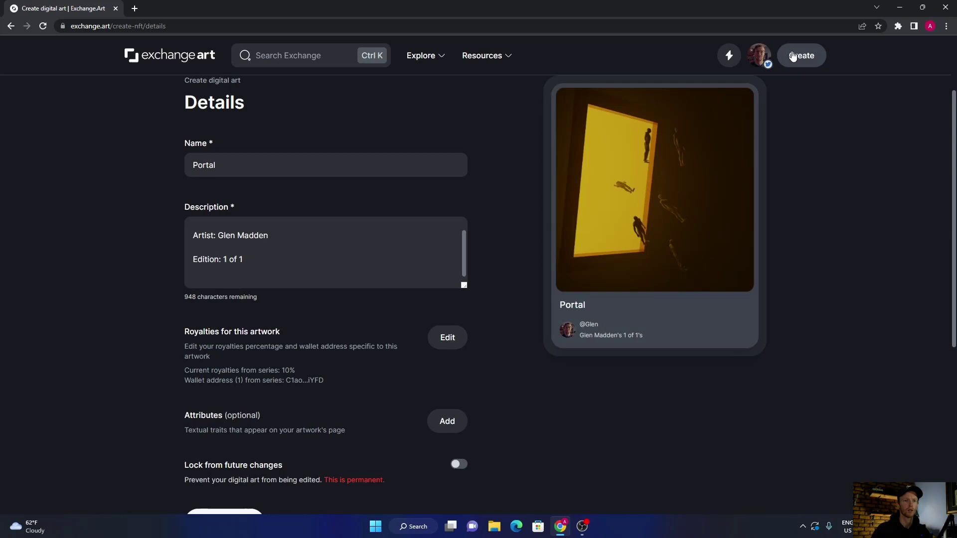
left_click(900, 27)
left_click(835, 131)
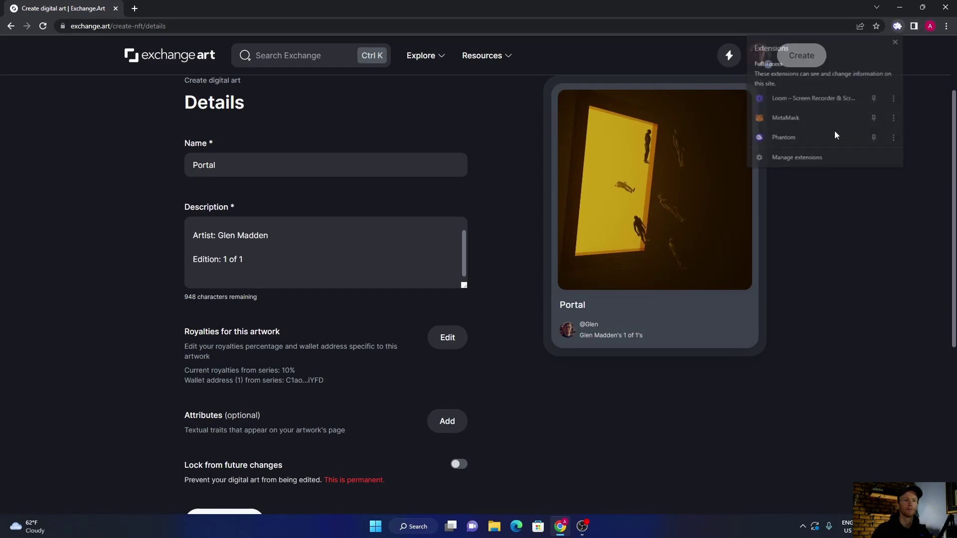
left_click(848, 86)
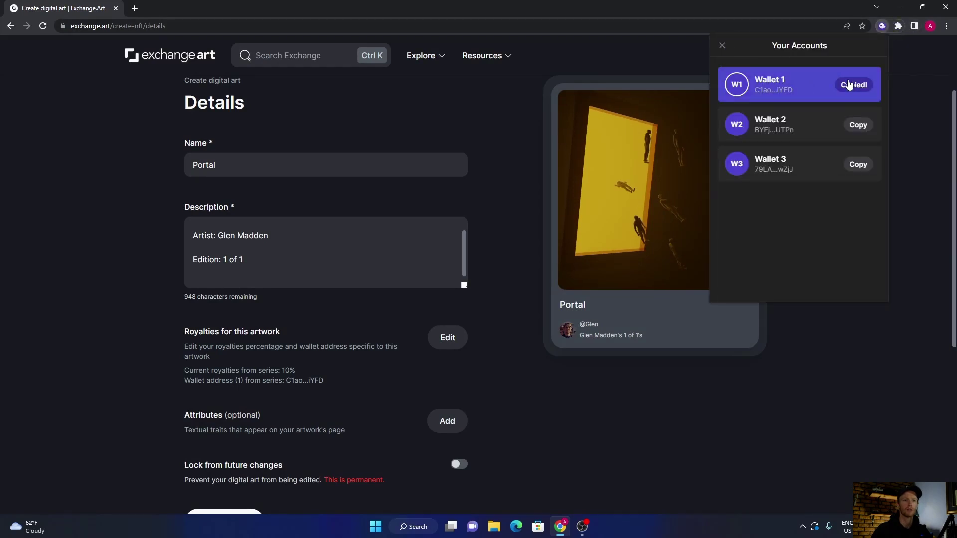
left_click(880, 28)
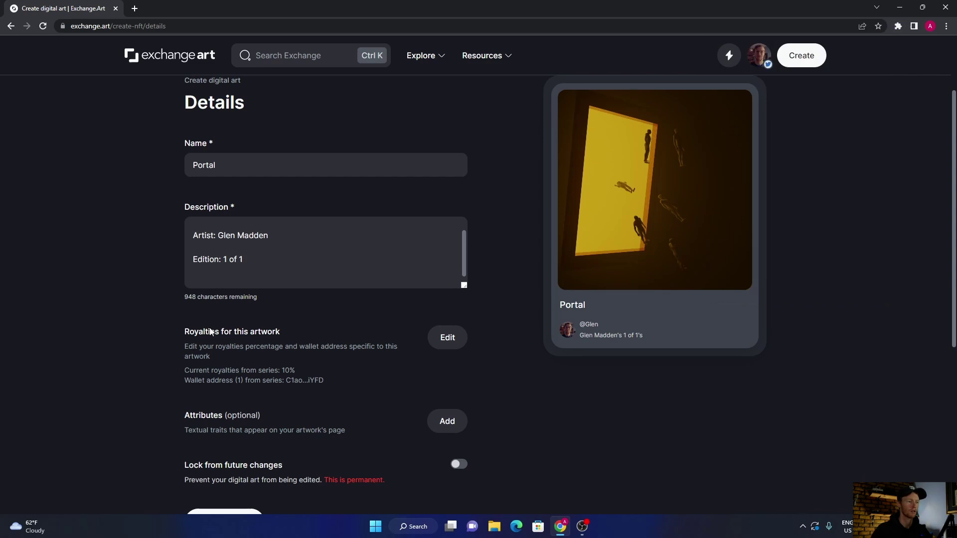
scroll(147, 364, "down", 2)
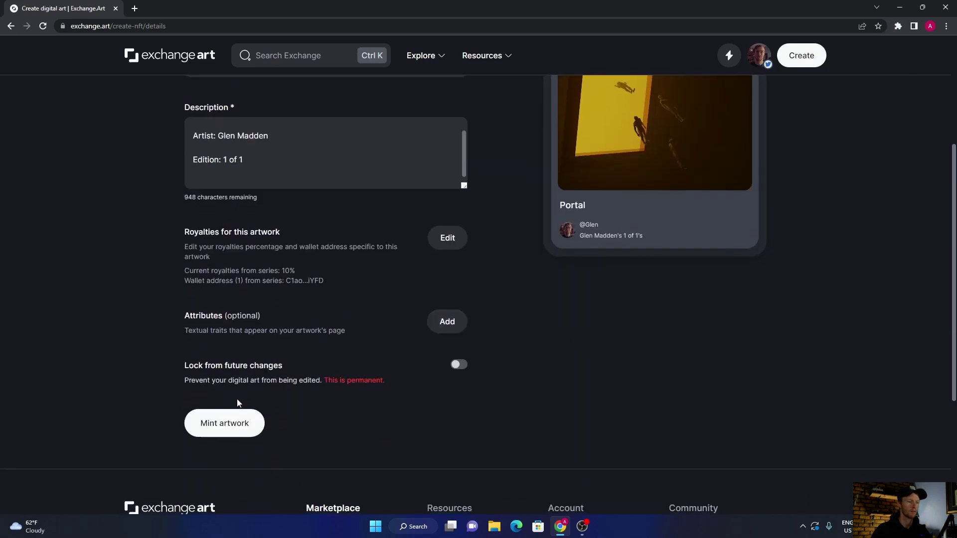
- Replace the royalty wallet address with Wallet 1's address and save the 10% royalty
left_click(458, 237)
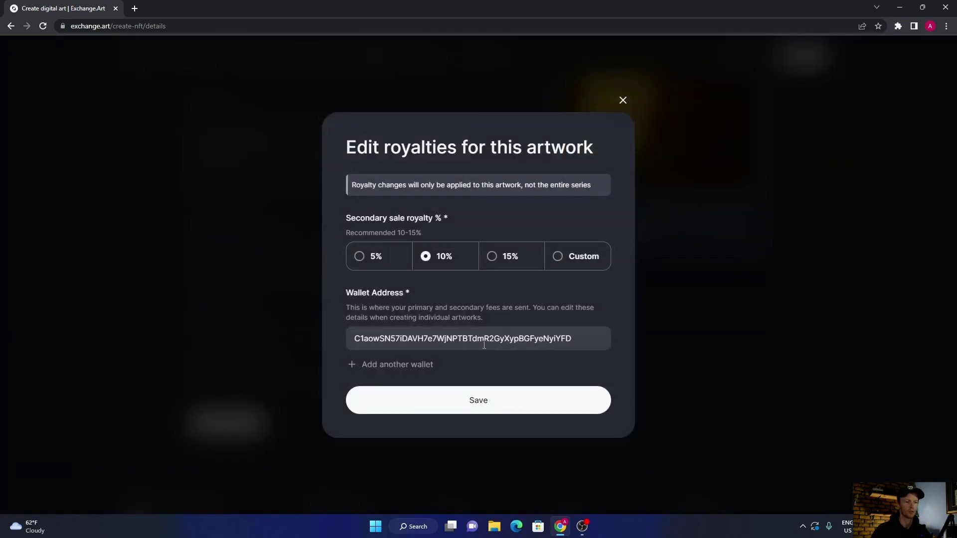
left_click(582, 339)
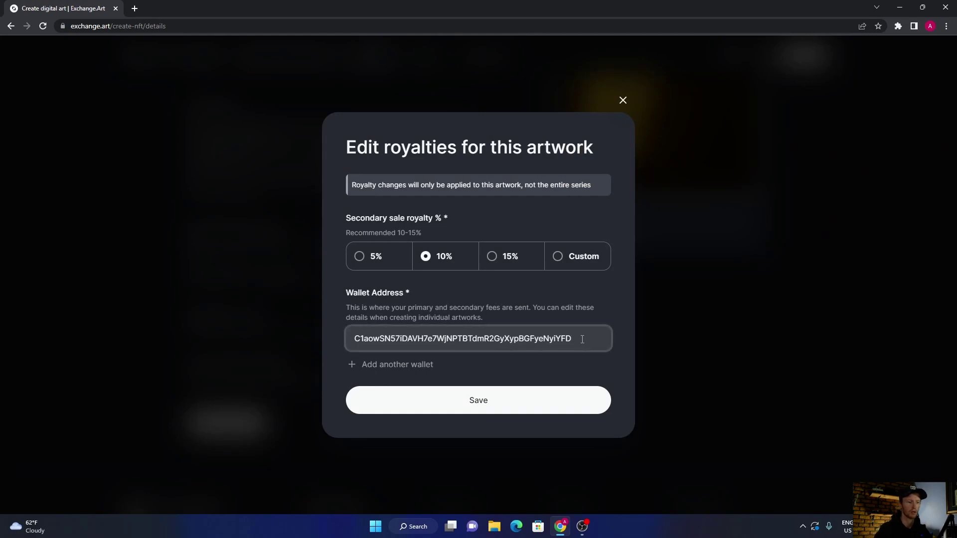
key("BackSpace")
key("BackSpace")
key("BackSpace")
key("BackSpace")
key("BackSpace")
key("BackSpace")
key("BackSpace")
key("BackSpace")
key("BackSpace")
key("BackSpace")
key("BackSpace")
key("BackSpace")
key("BackSpace")
key("BackSpace")
key("BackSpace")
key("BackSpace")
key("BackSpace")
key("BackSpace")
key("BackSpace")
key("BackSpace")
key("BackSpace")
key("BackSpace")
key("BackSpace")
key("BackSpace")
key("BackSpace")
key("BackSpace")
key("BackSpace")
key("BackSpace")
key("BackSpace")
key("BackSpace")
key("BackSpace")
key("BackSpace")
key("BackSpace")
key("BackSpace")
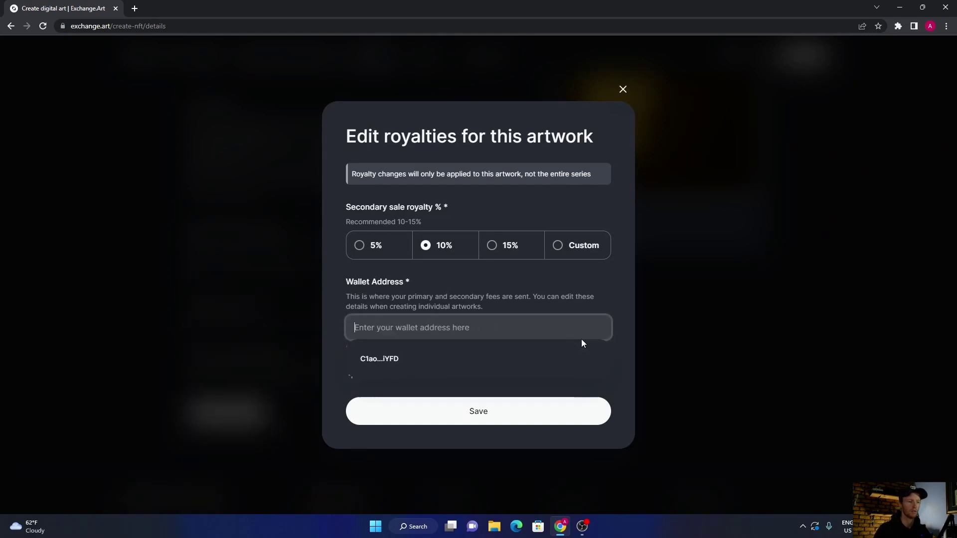
right_click(377, 327)
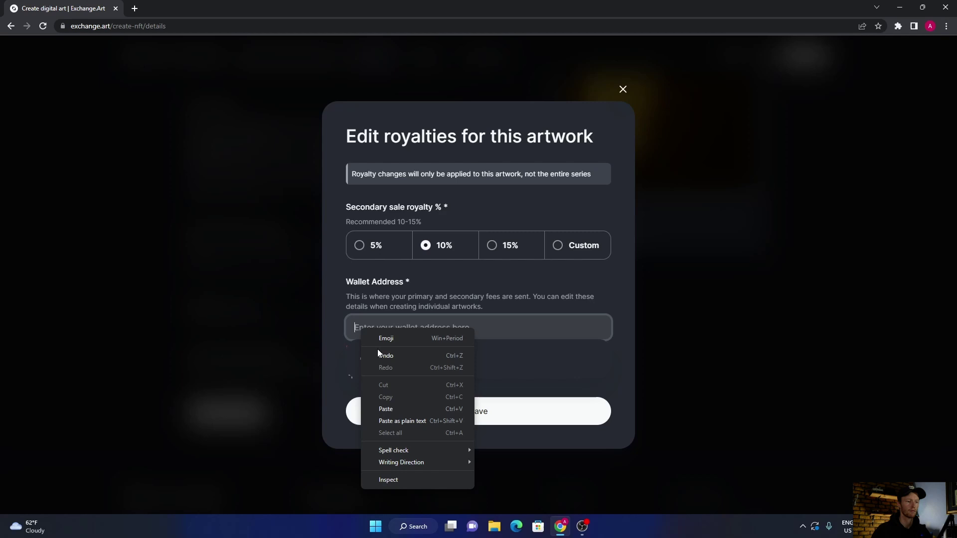
left_click(382, 405)
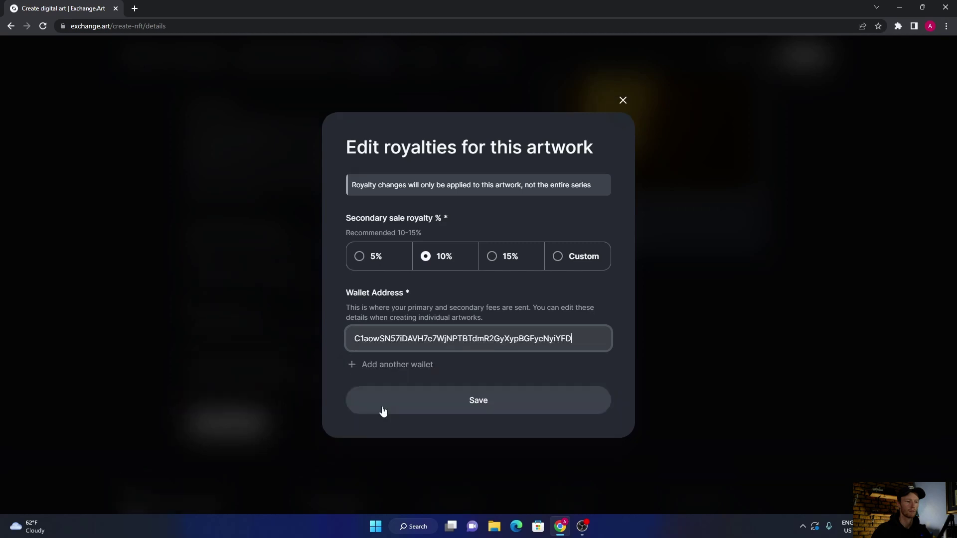
left_click(472, 405)
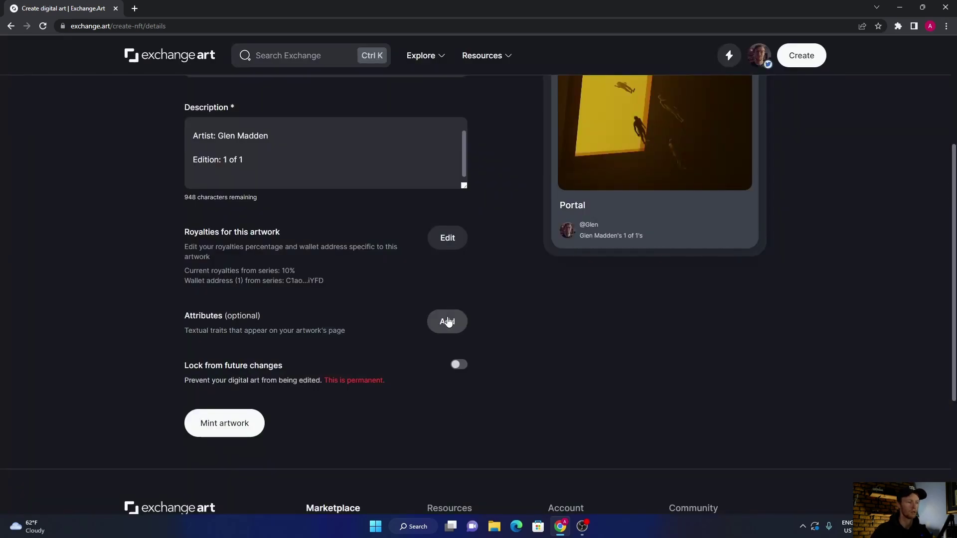
scroll(101, 317, "down", 2)
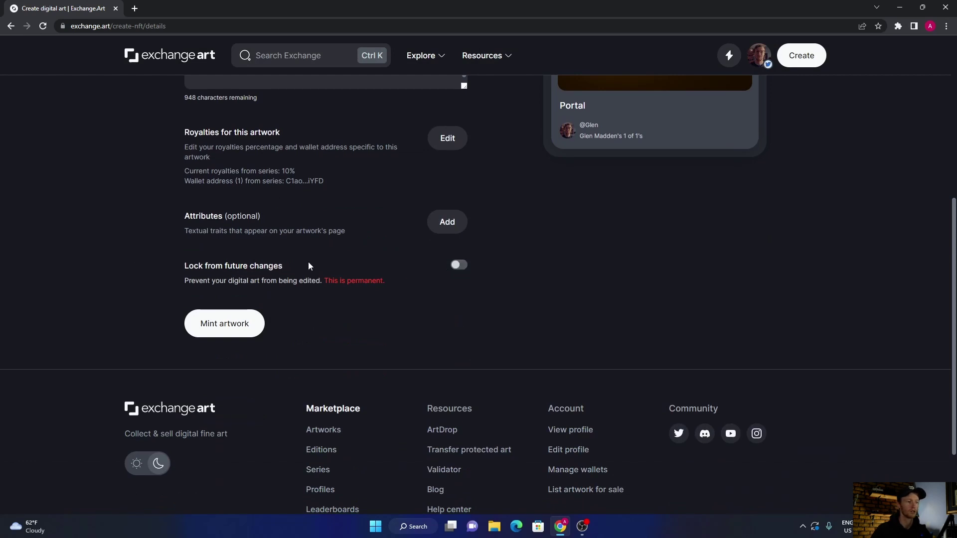
- Mint Portal by connecting Phantom and approving the minting transaction
left_click(229, 328)
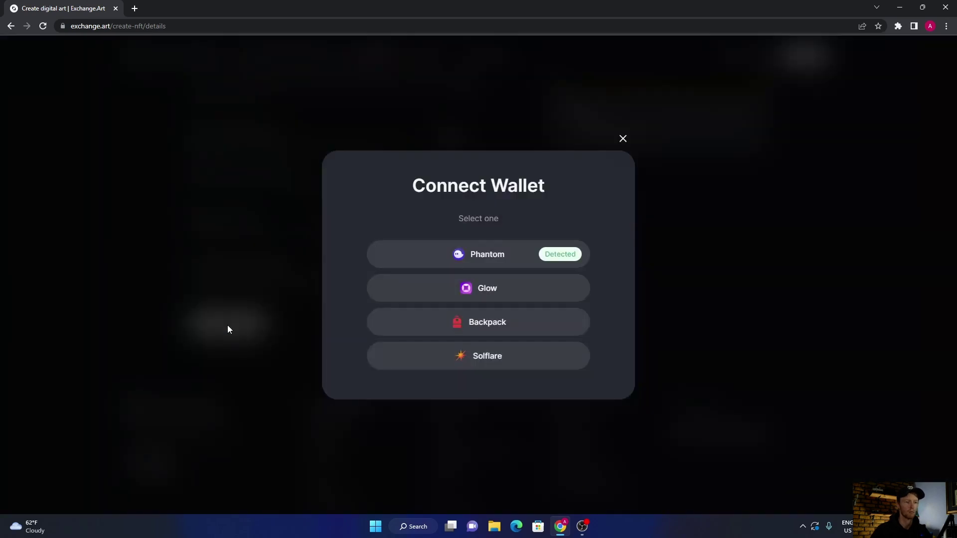
left_click(479, 257)
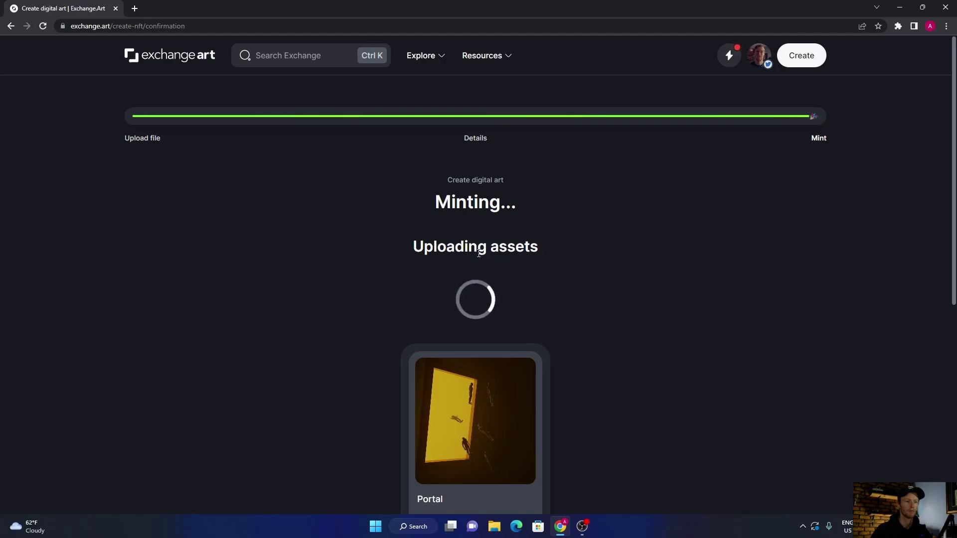
scroll(256, 274, "down", 2)
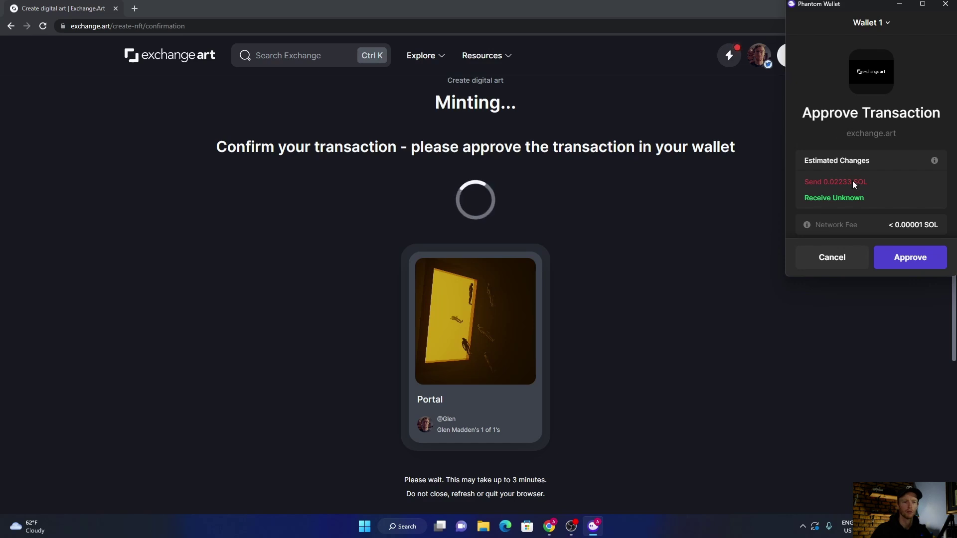
left_click(908, 257)
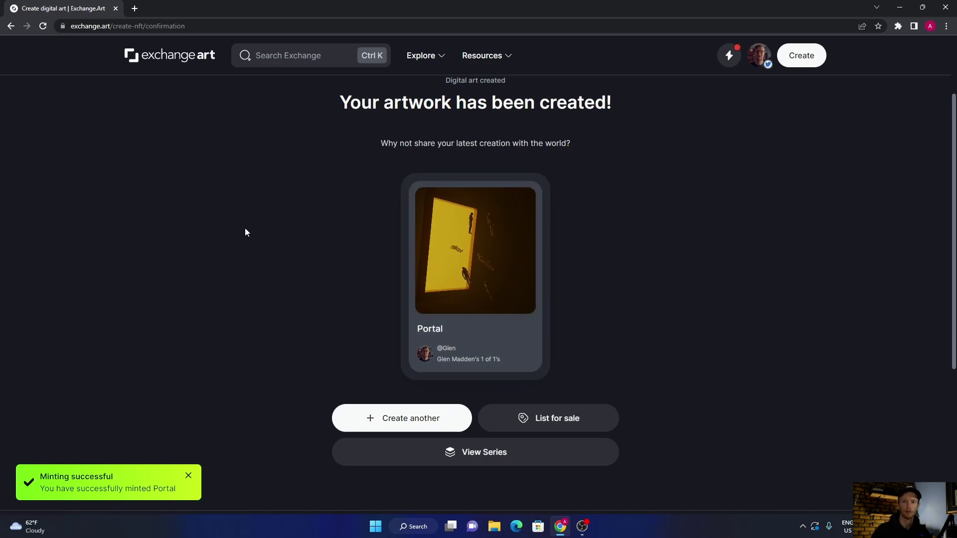
- List Portal as a timed auction with 0.1 reserve price and 0.1 bid increment
left_click(557, 423)
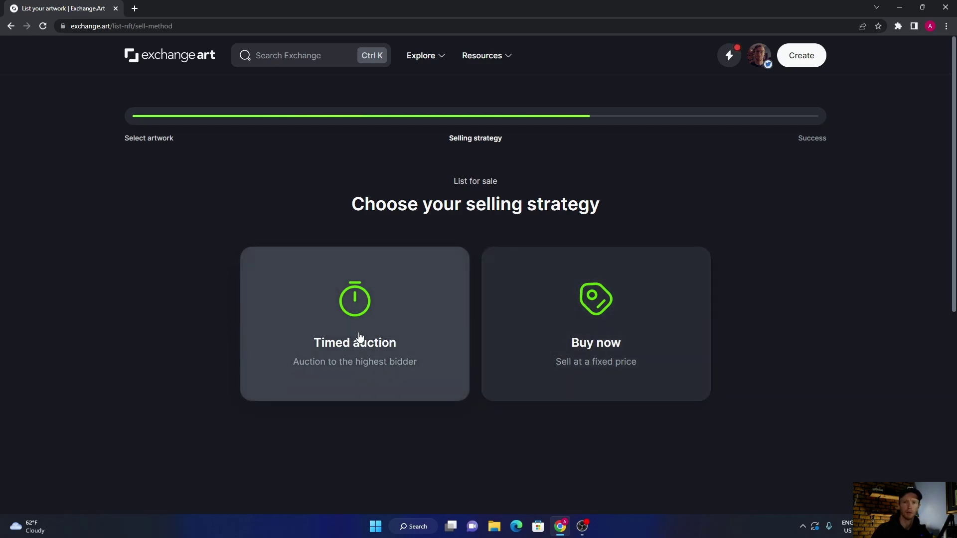
left_click(353, 335)
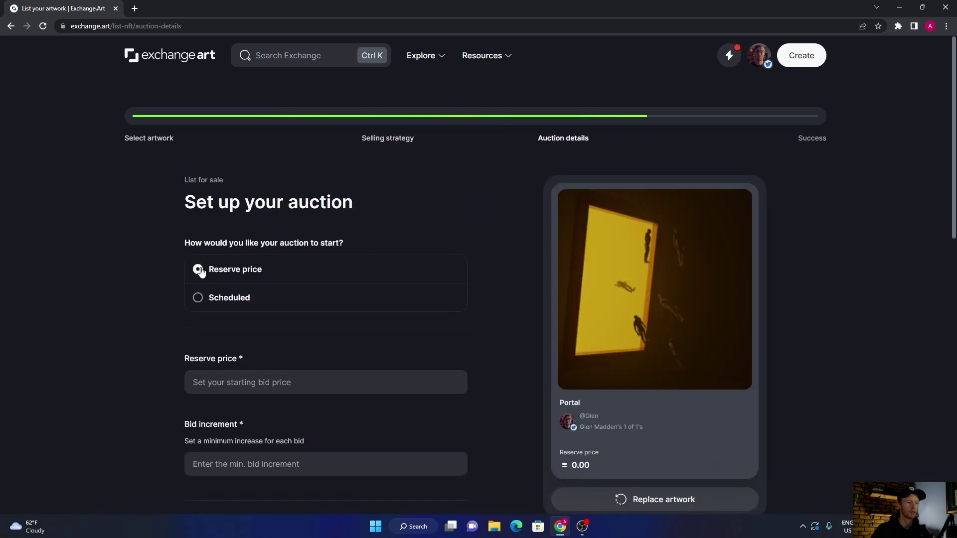
scroll(142, 282, "down", 2)
key("Tab")
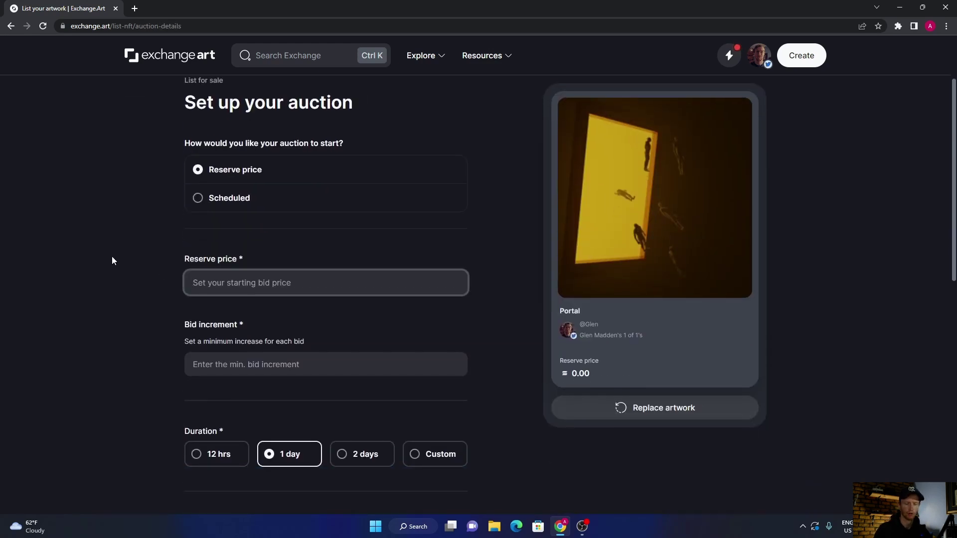
type("0.1")
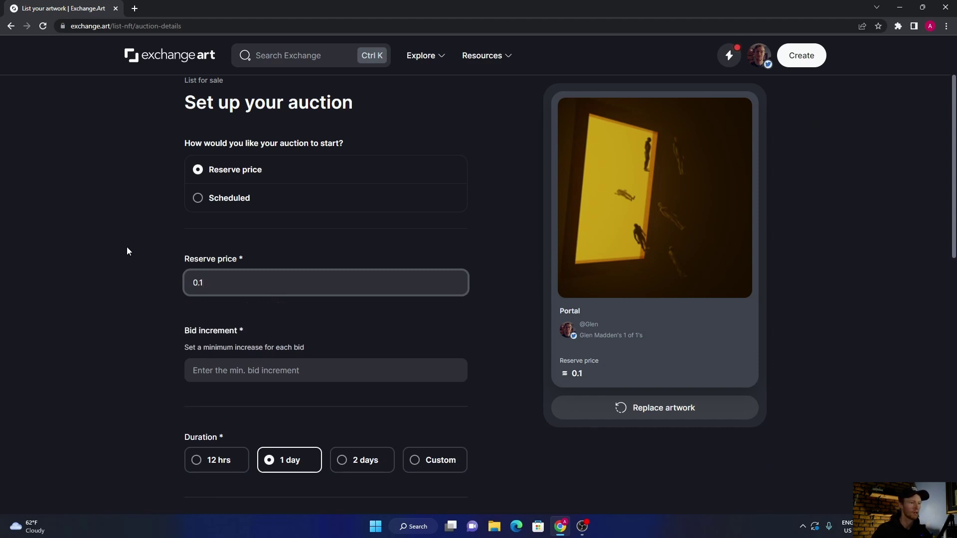
left_click(203, 370)
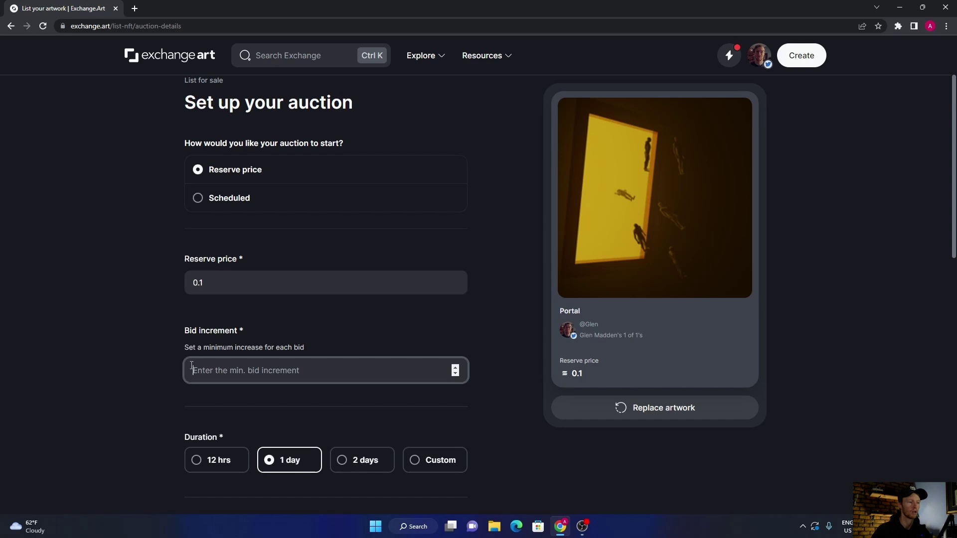
type("0.1")
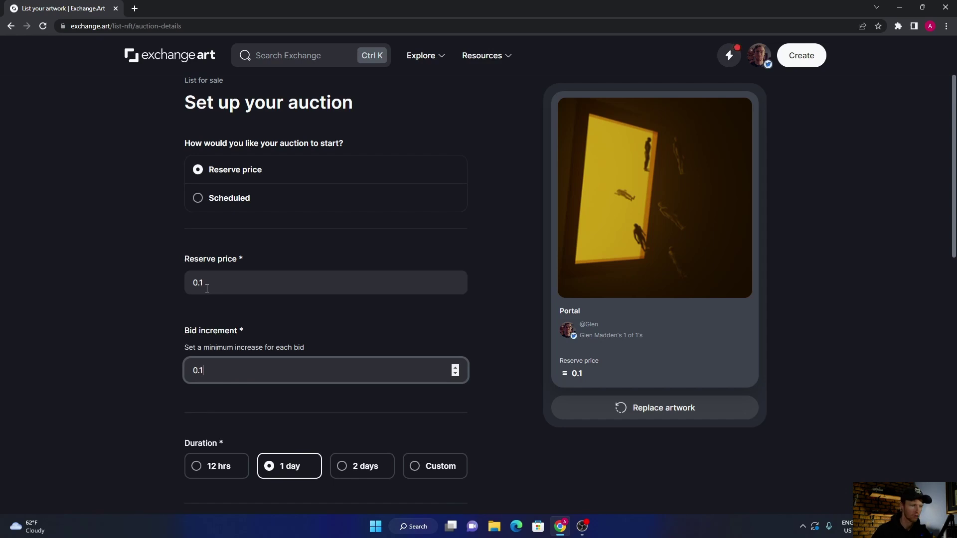
- Scroll through the auction details, then return to the selling strategy page
scroll(184, 310, "down", 4)
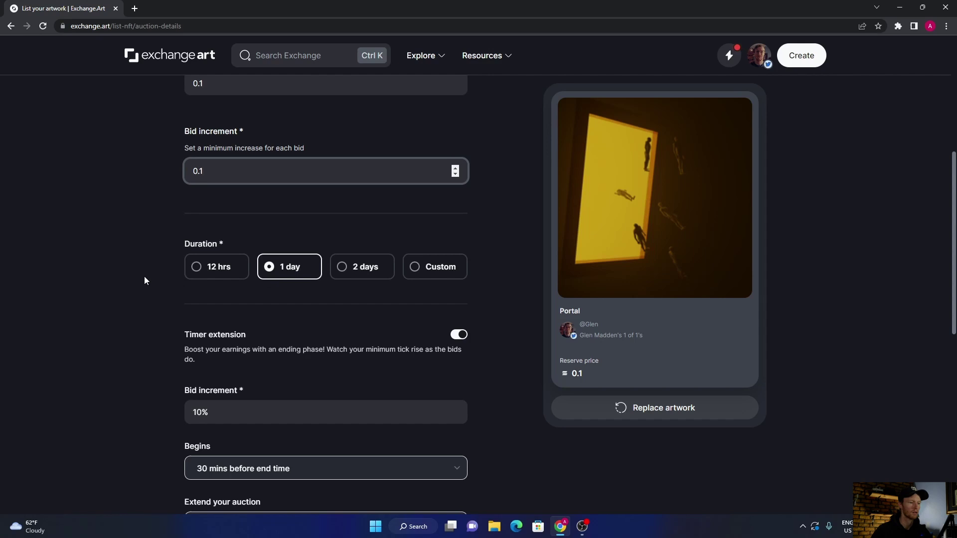
scroll(145, 280, "down", 2)
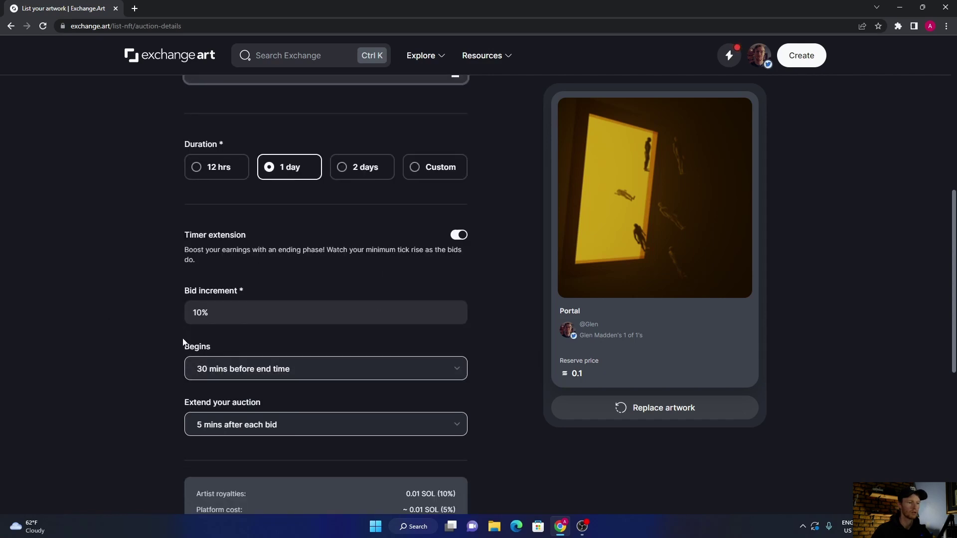
scroll(127, 330, "down", 6)
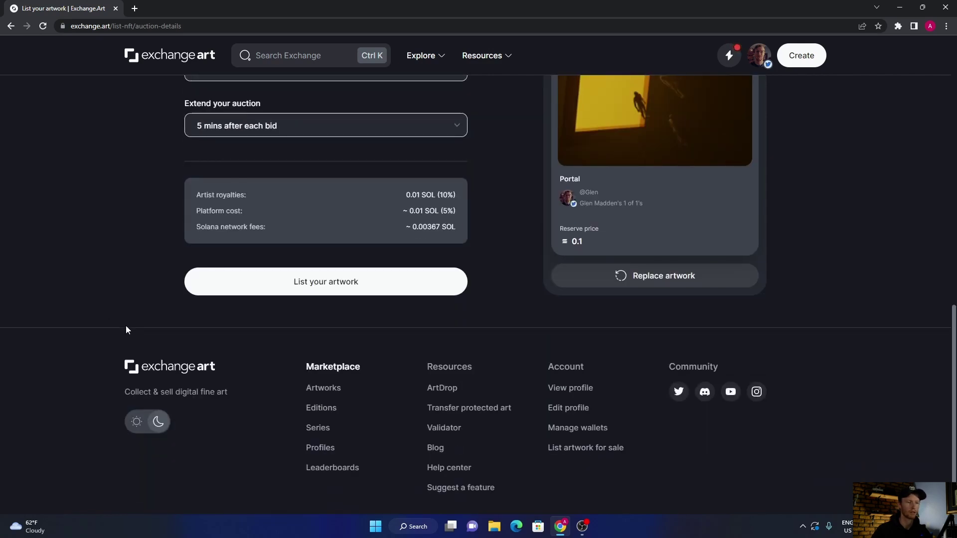
scroll(126, 329, "up", 7)
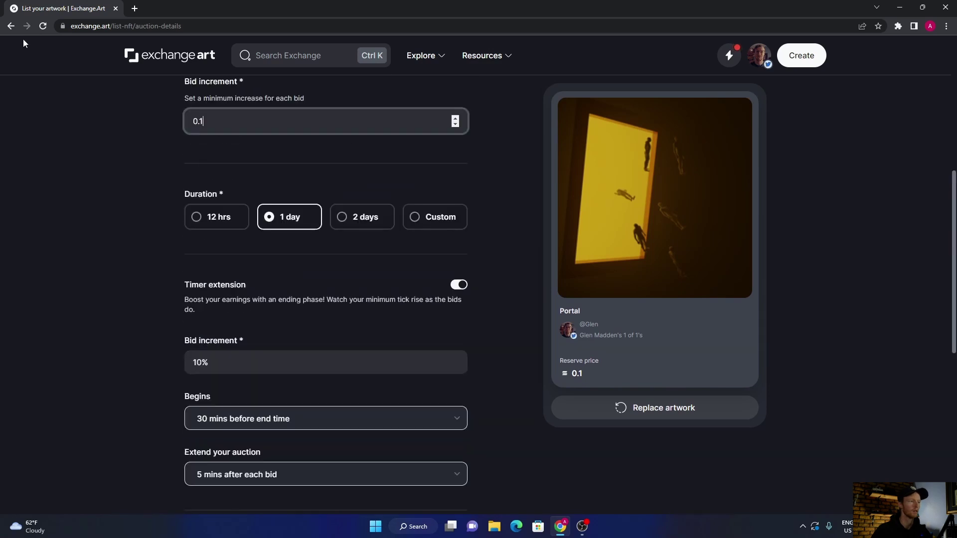
left_click(10, 26)
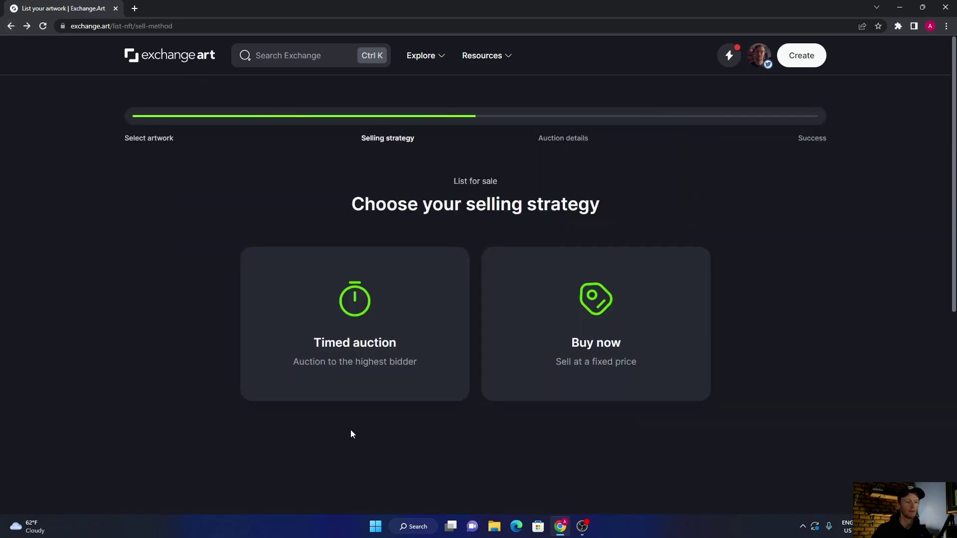
left_click(597, 331)
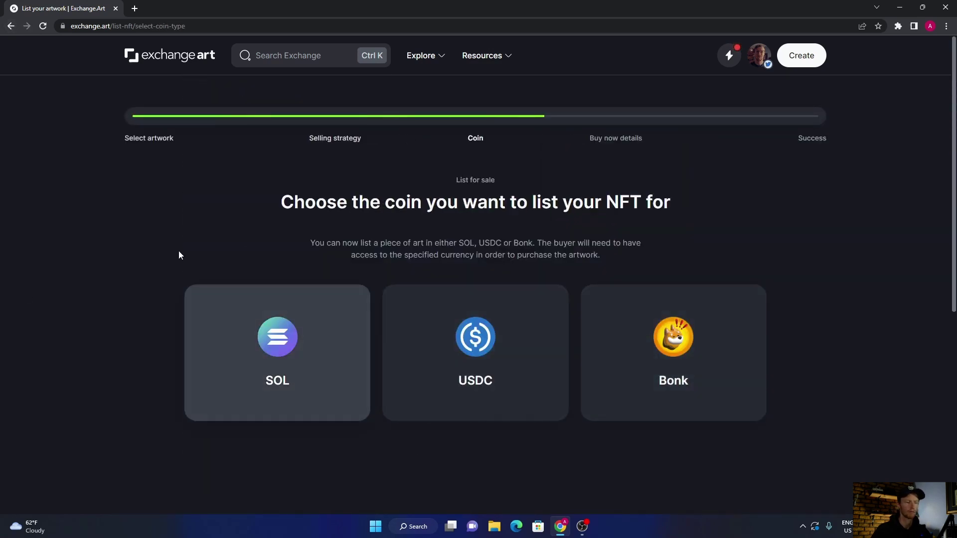
left_click(279, 352)
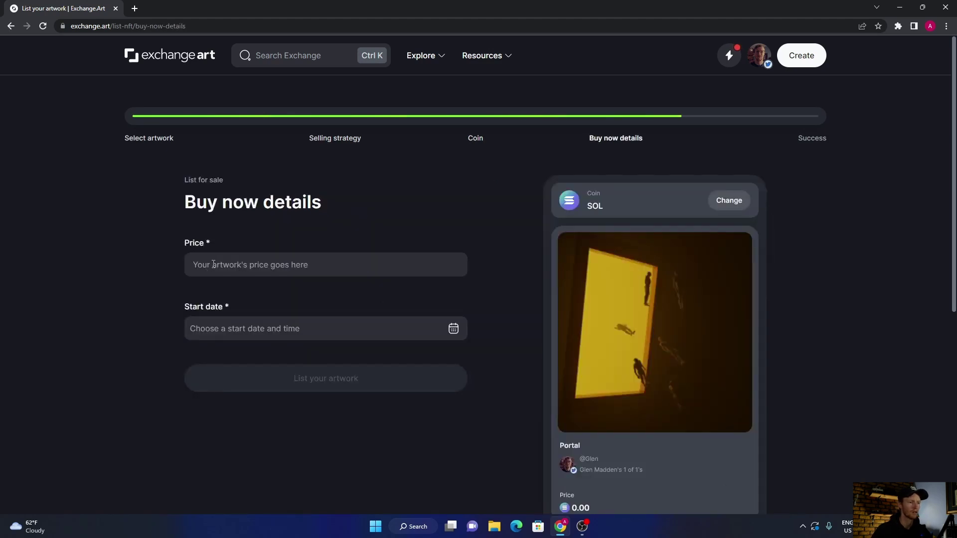
left_click(214, 264)
type("5")
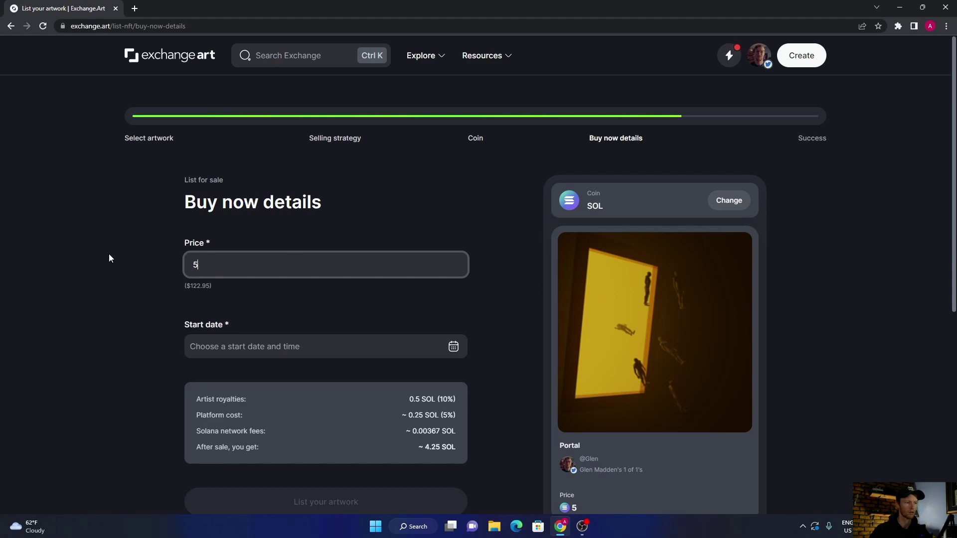
scroll(107, 312, "down", 1)
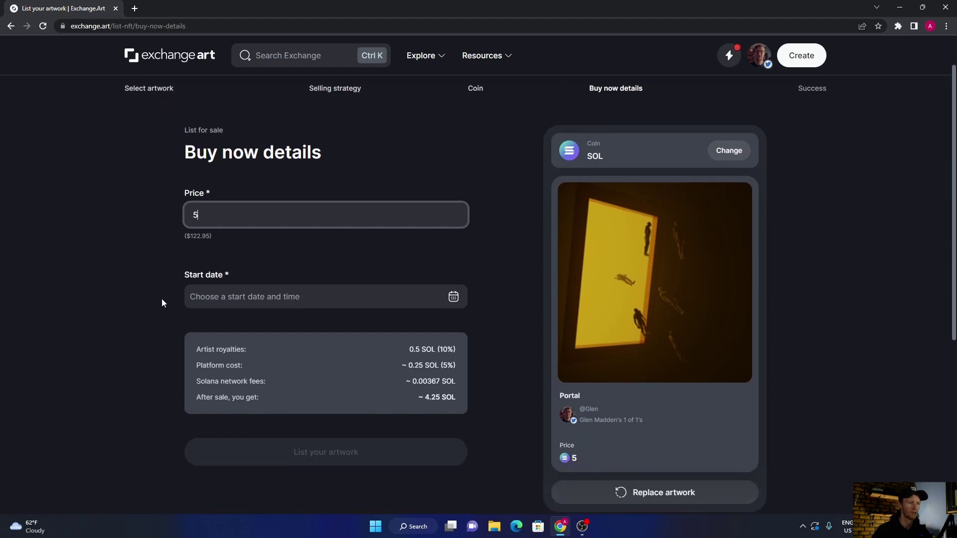
left_click(452, 298)
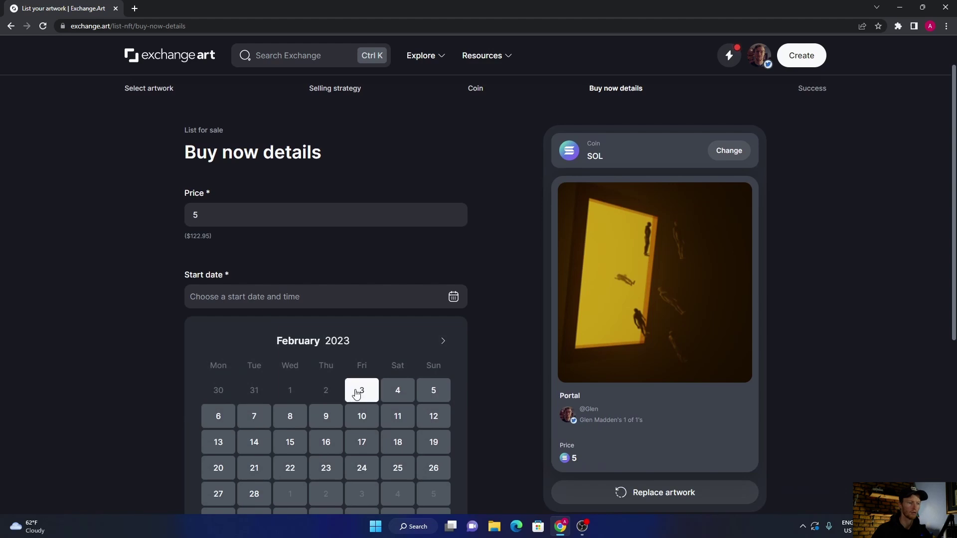
scroll(163, 338, "down", 2)
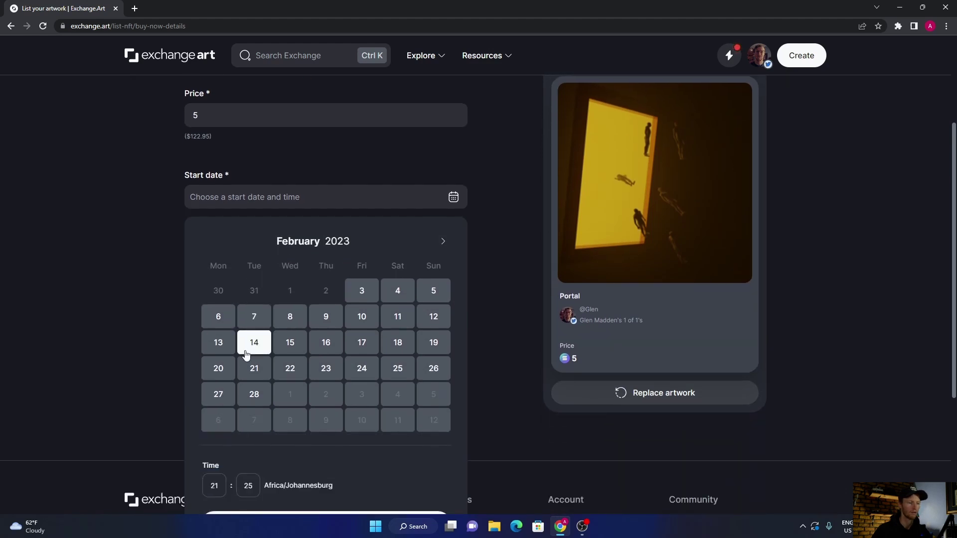
scroll(246, 354, "down", 1)
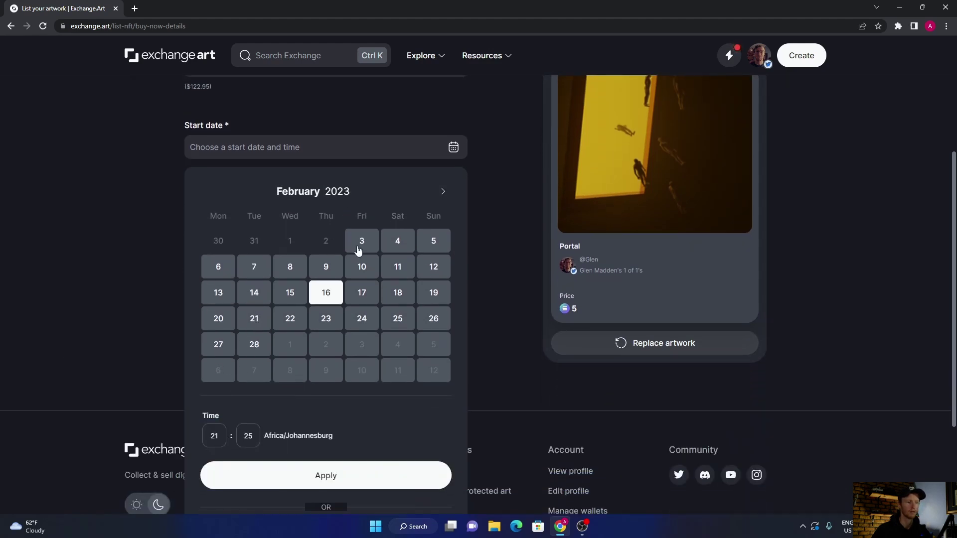
left_click(89, 255)
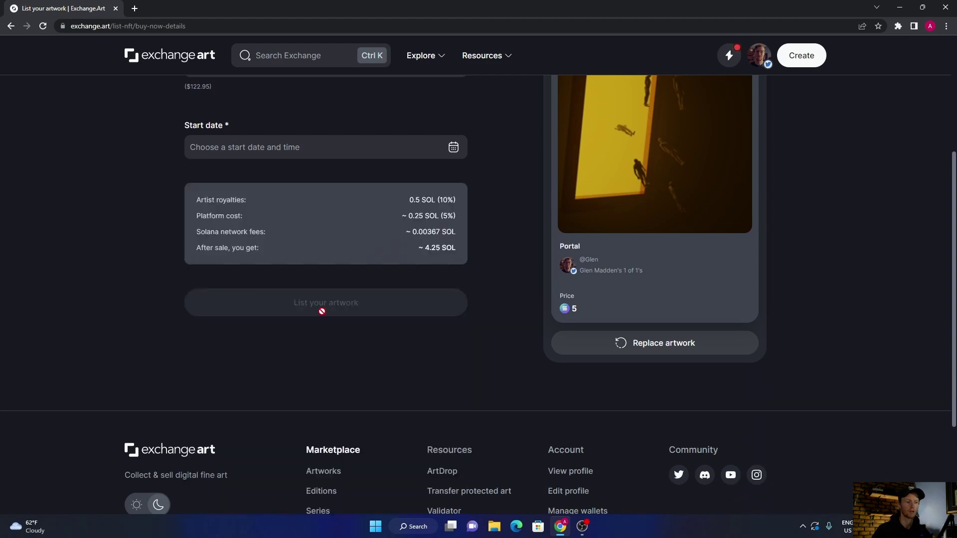
left_click(11, 27)
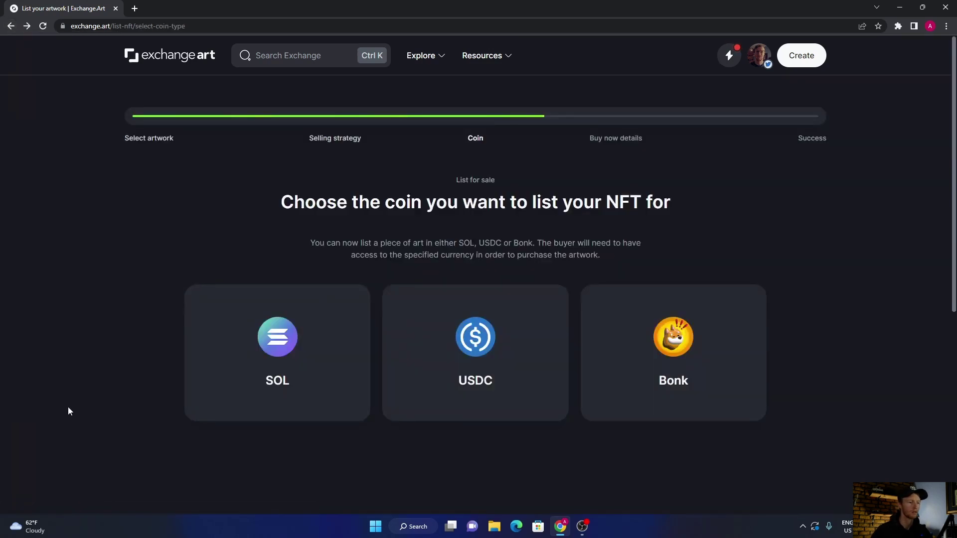
- List Portal as a timed auction with 0.1 SOL reserve and 0.1 bid increment, and submit
left_click(13, 29)
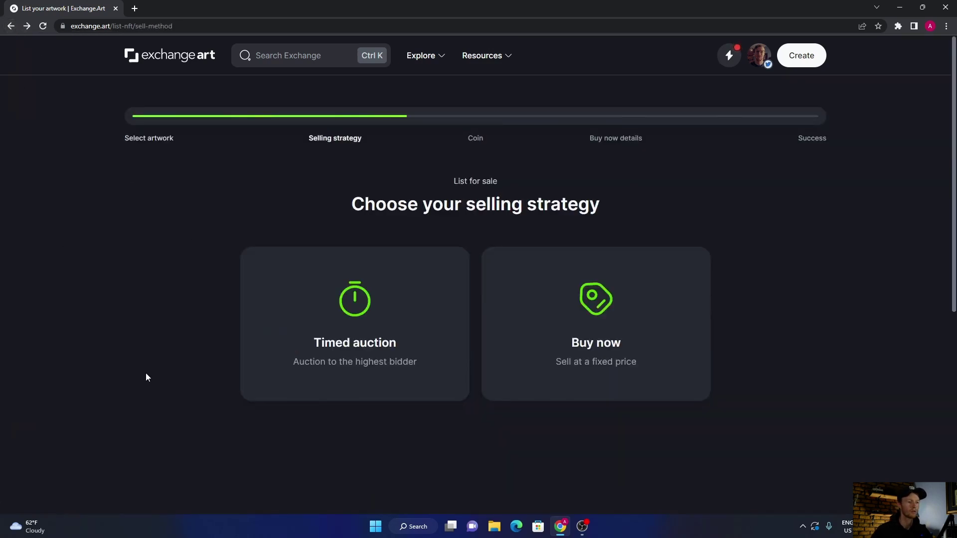
left_click(345, 346)
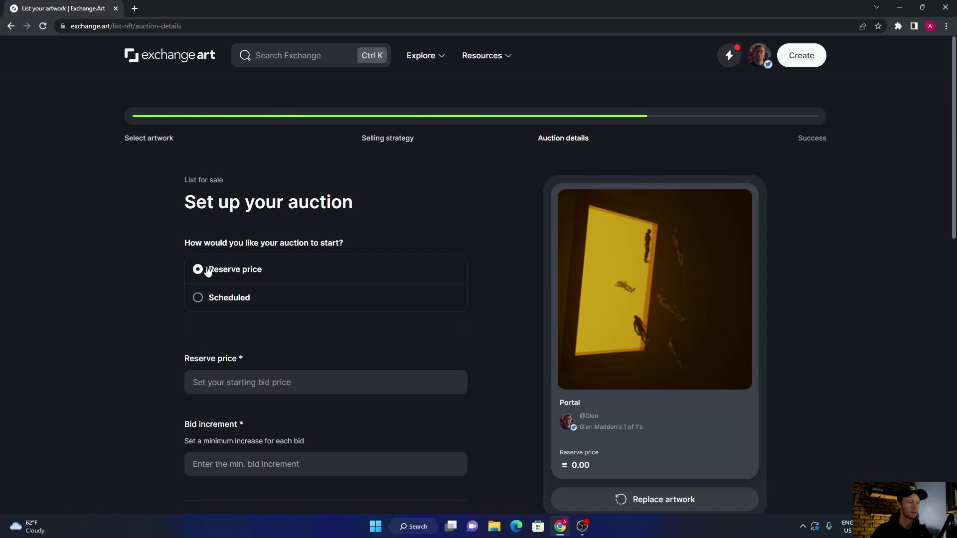
left_click(226, 382)
type("0.1")
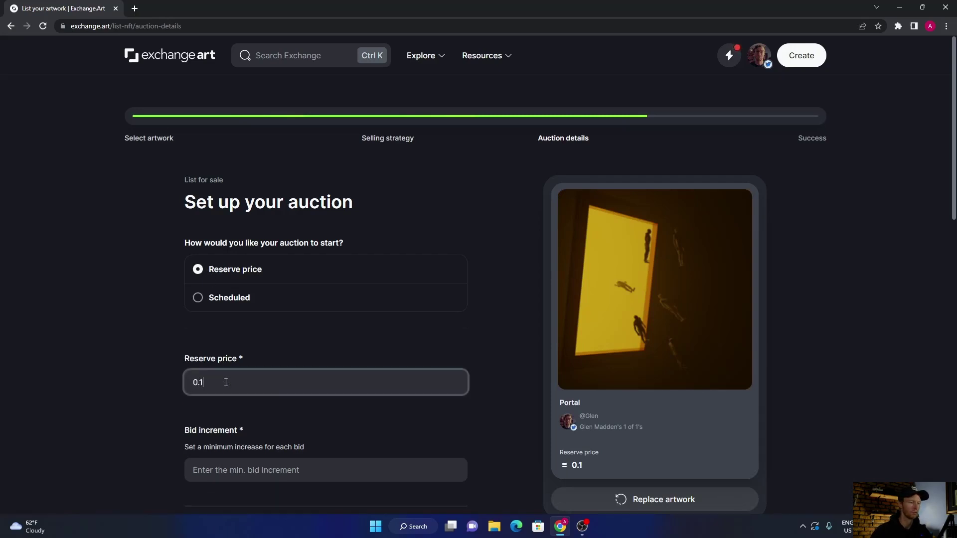
left_click(219, 470)
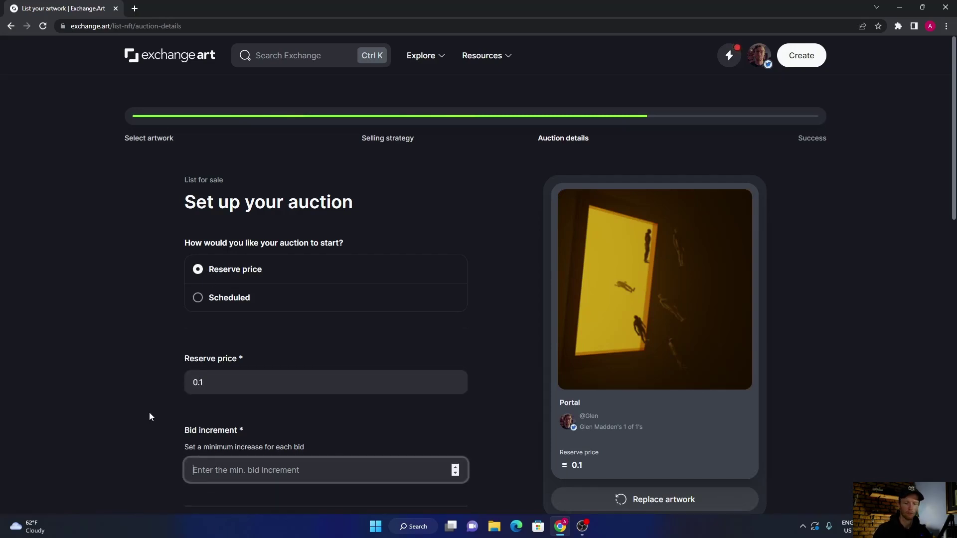
type("0.1")
scroll(149, 412, "down", 4)
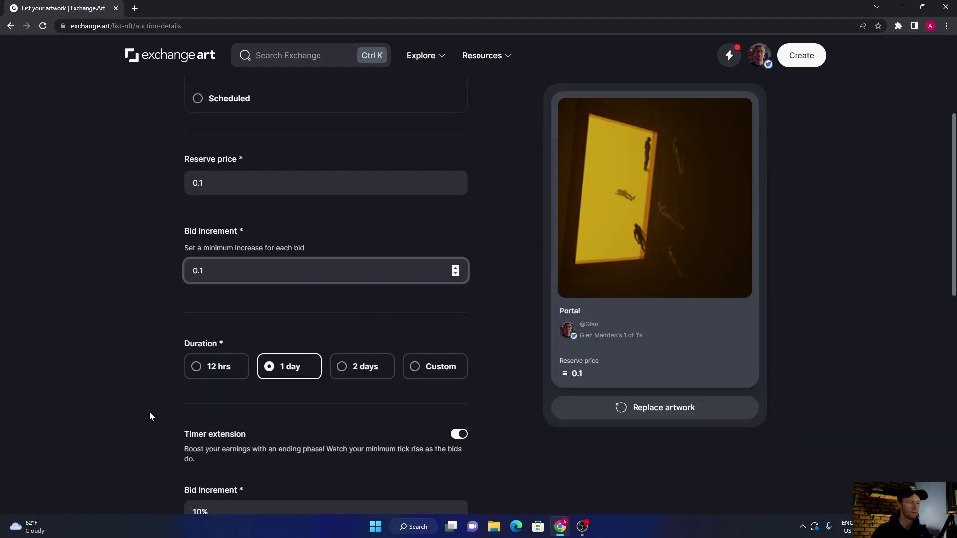
scroll(71, 368, "down", 8)
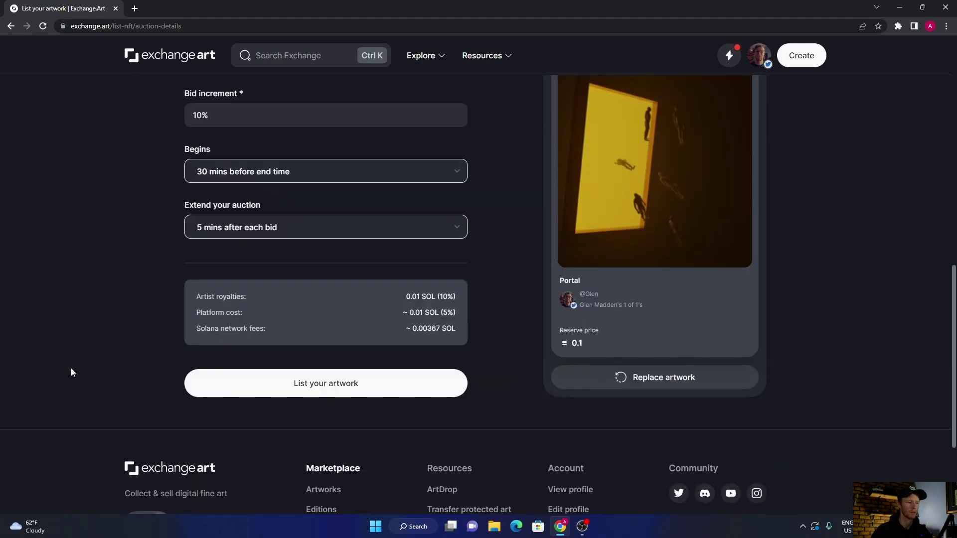
left_click(309, 383)
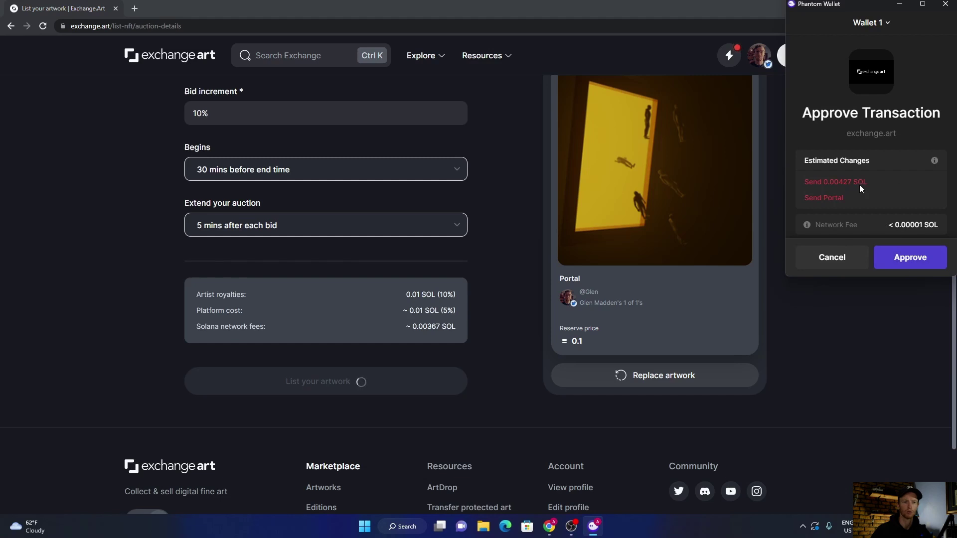
- Approve the Portal listing transaction in Phantom, then view the artwork page showing the 0.1 SOL reserve
left_click(911, 258)
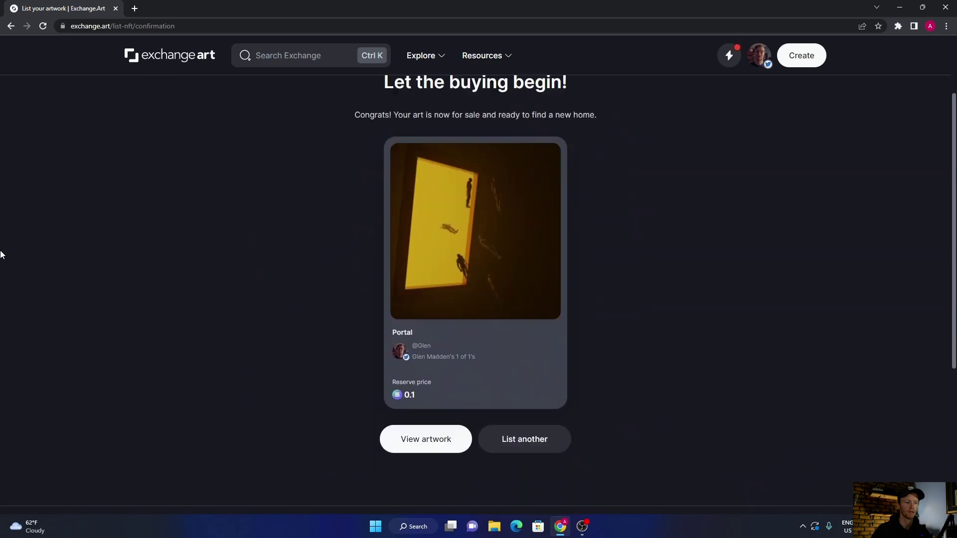
scroll(2, 255, "down", 1)
left_click(426, 394)
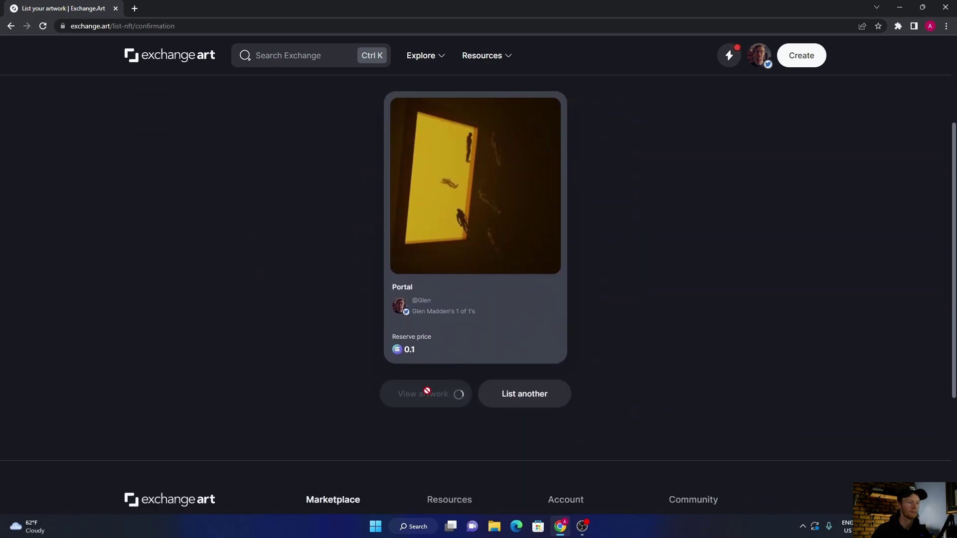